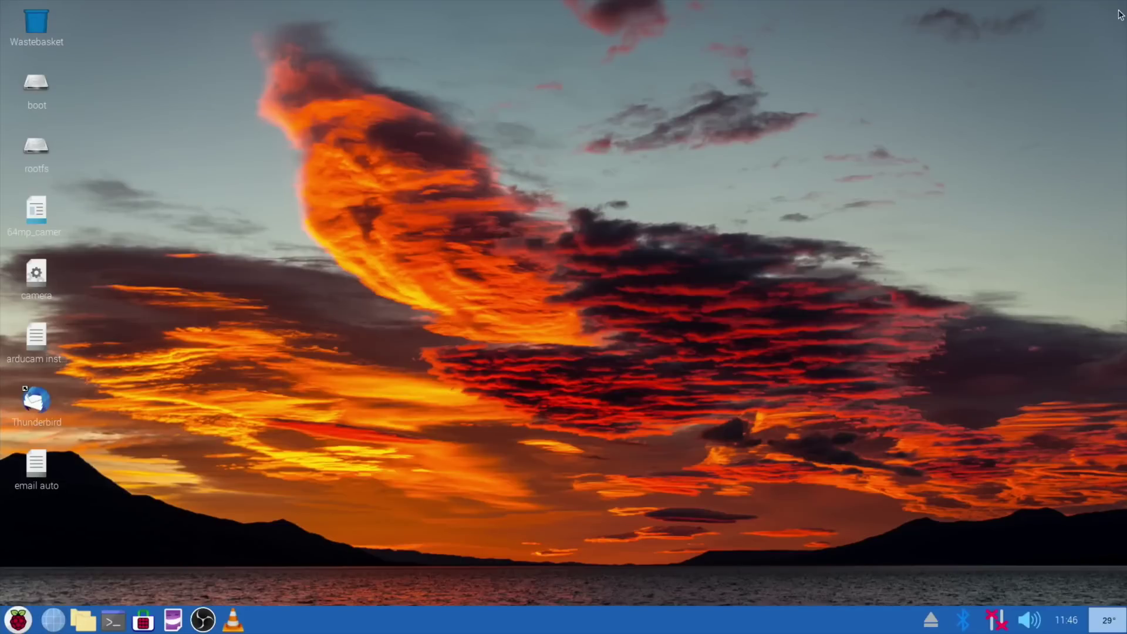
Launch sudo raspi-config in a new terminal.
key("ctrl+alt+t")
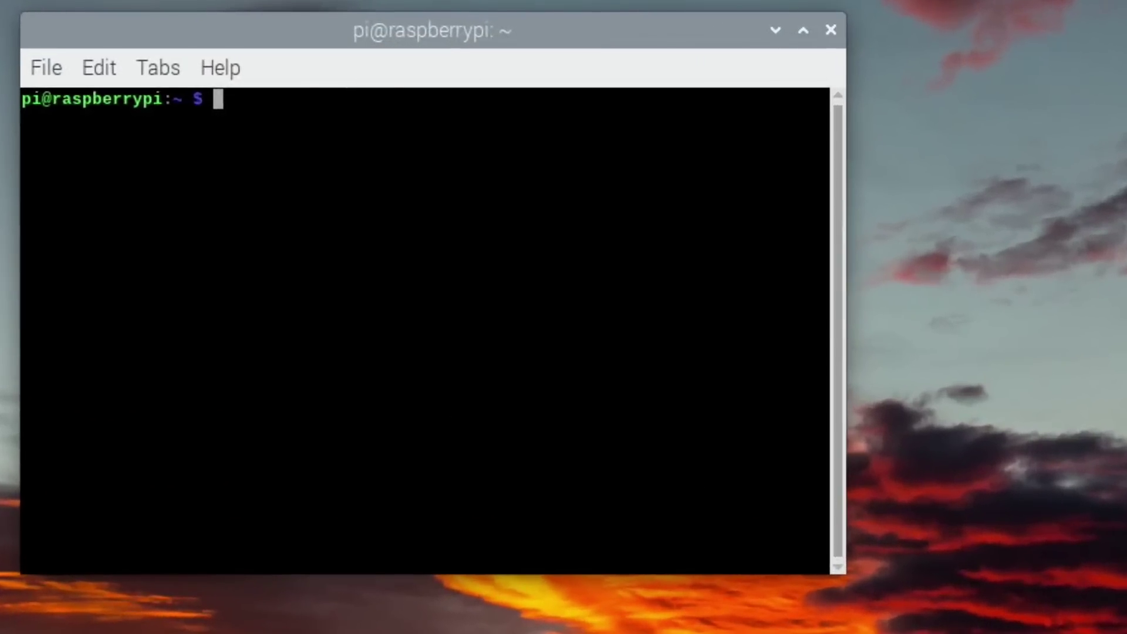
type("sudo raspi-config")
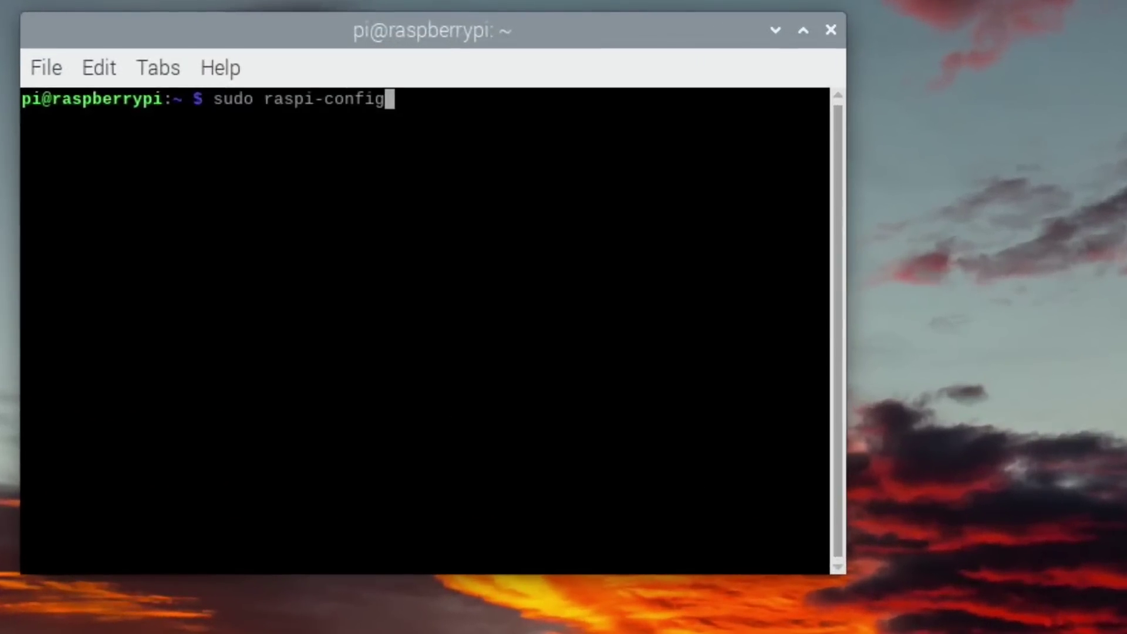
key("Return")
Enable fan temperature control in Performance Options on GPIO 14, switching on at 75 degrees.
key("Down")
key("Down")
key("Down")
key("Return")
key("Down")
key("Down")
key("Down")
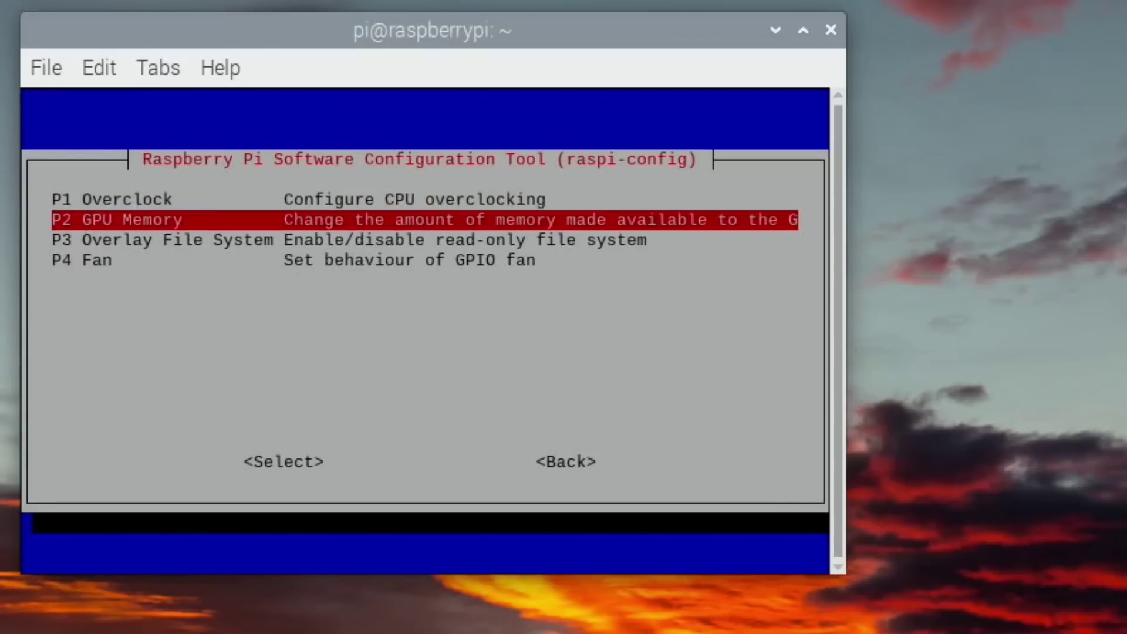
key("Return")
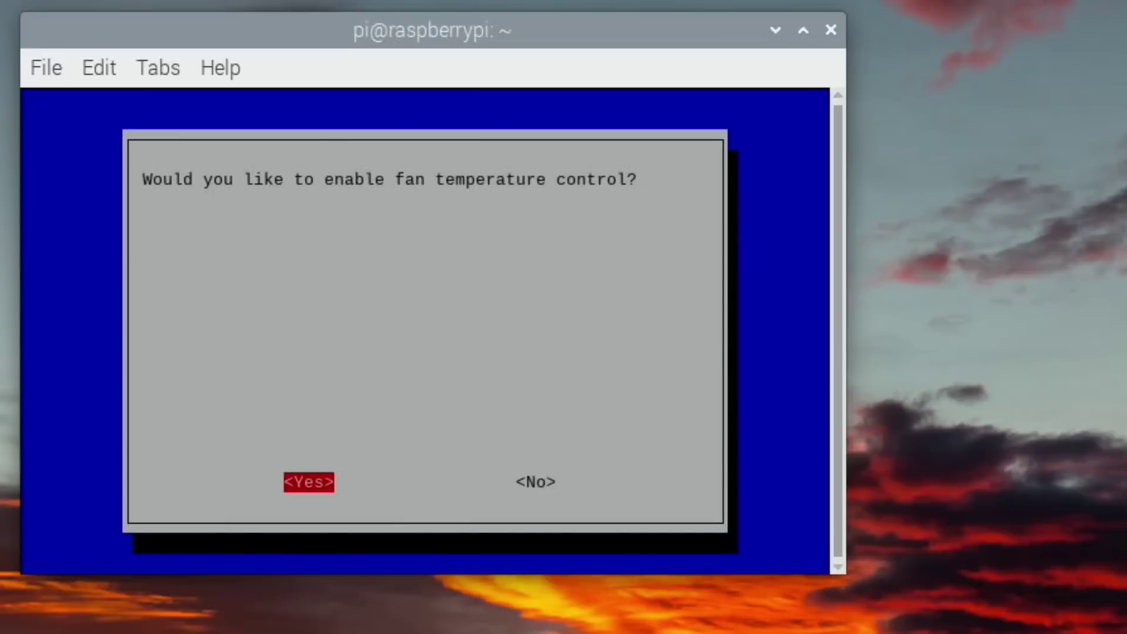
key("Return")
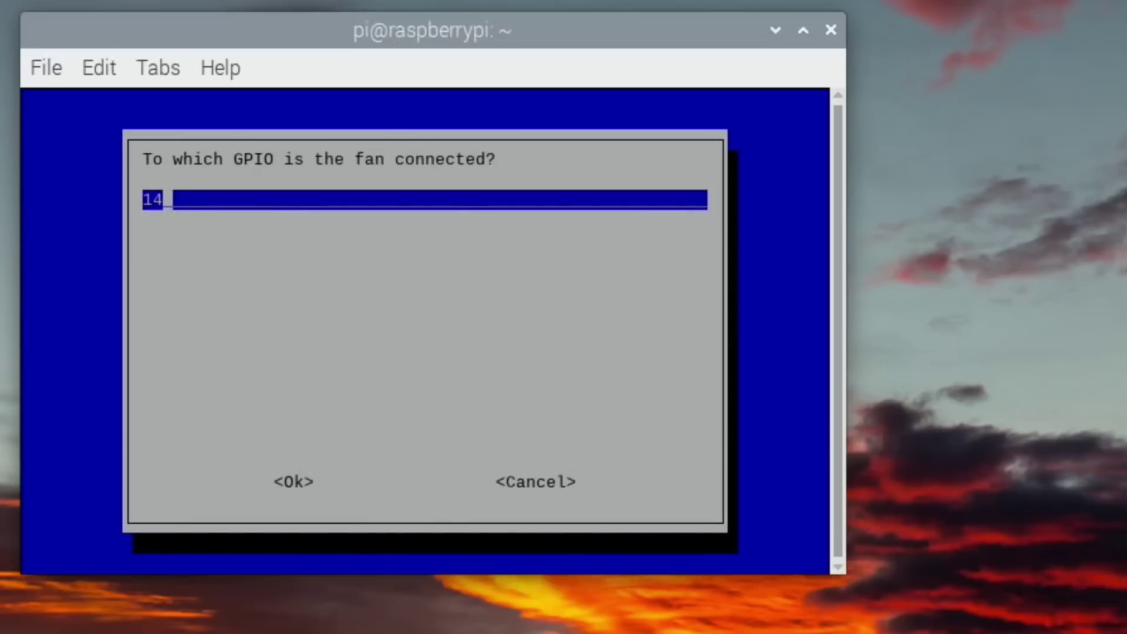
key("Return")
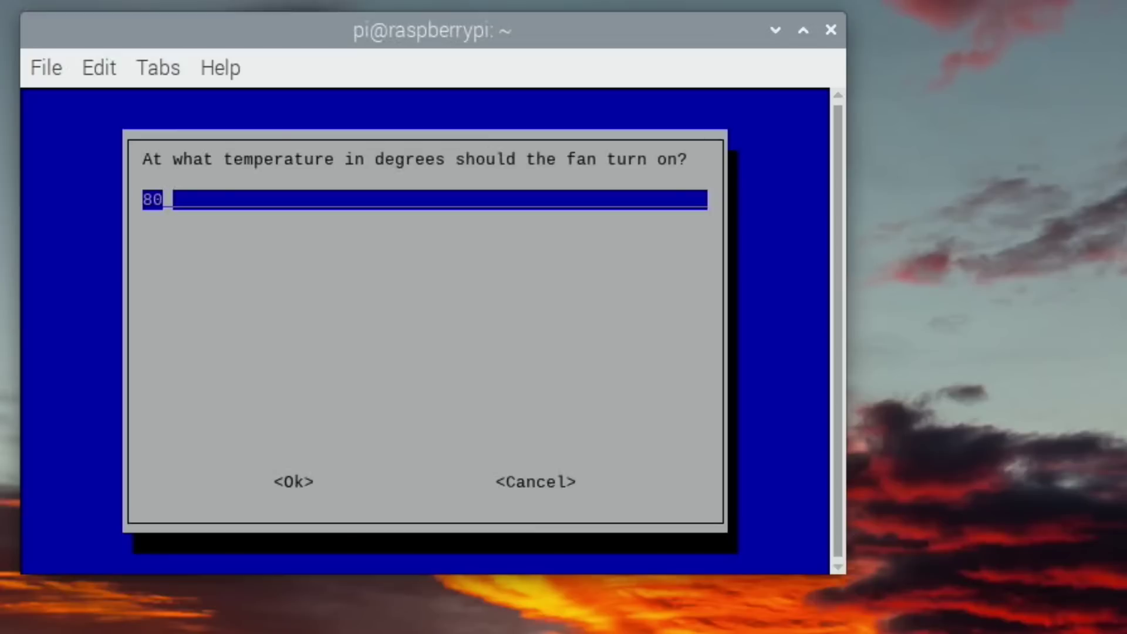
type("75")
key("Tab")
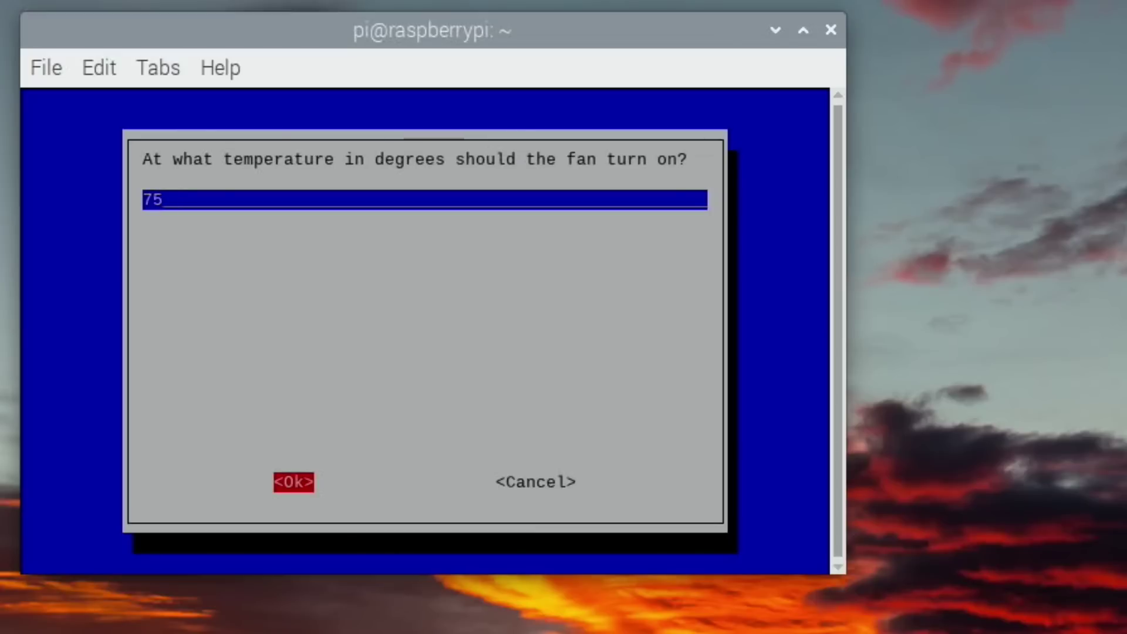
key("Return")
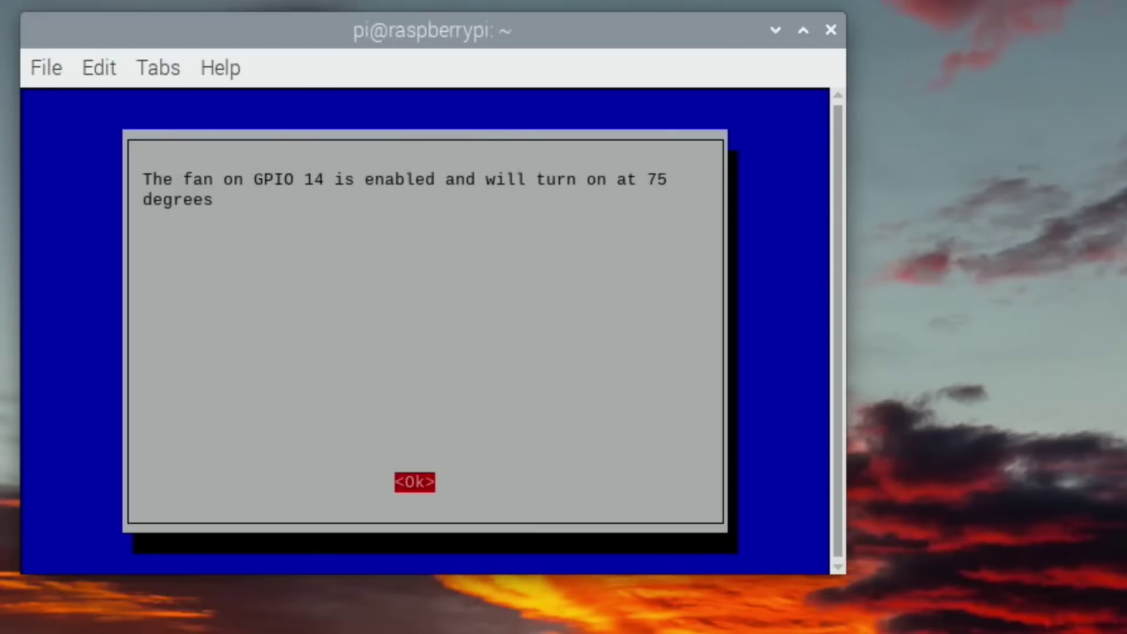
Finish raspi-config and reach the reboot prompt.
key("Return")
key("Down")
key("Down")
key("Down")
key("Down")
key("Down")
key("Down")
key("Down")
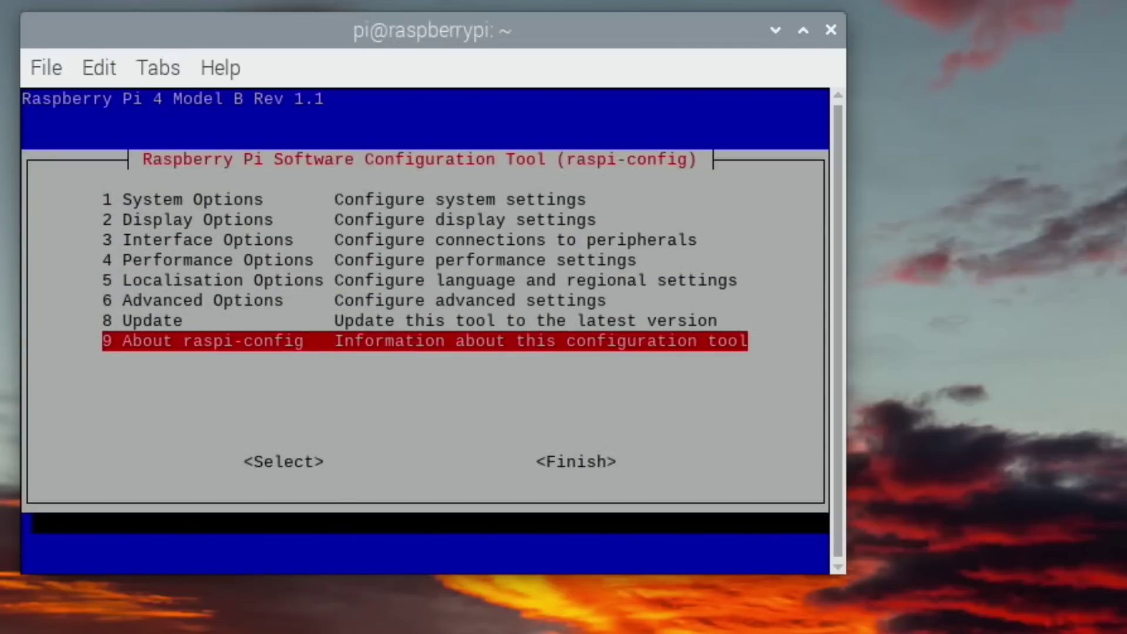
key("Tab")
key("Tab")
key("Return")
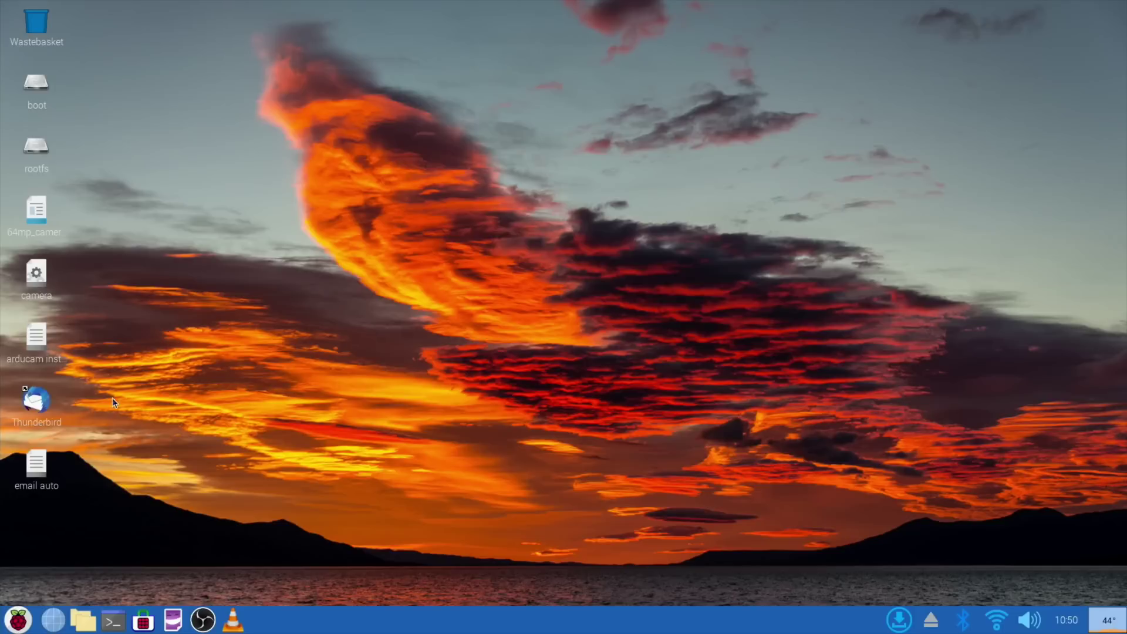
In Raspberry Pi Imager, select Raspberry Pi OS (32-bit) and the KINGSTON SA400M8120G drive.
left_click(17, 620)
mouse_move(61, 451)
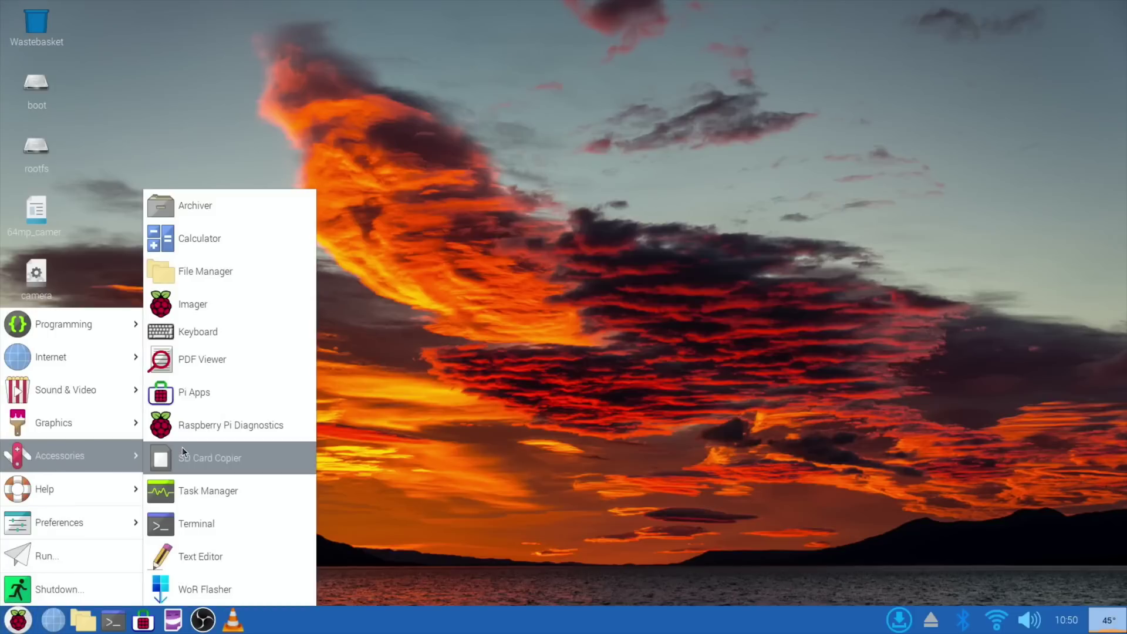
left_click(155, 313)
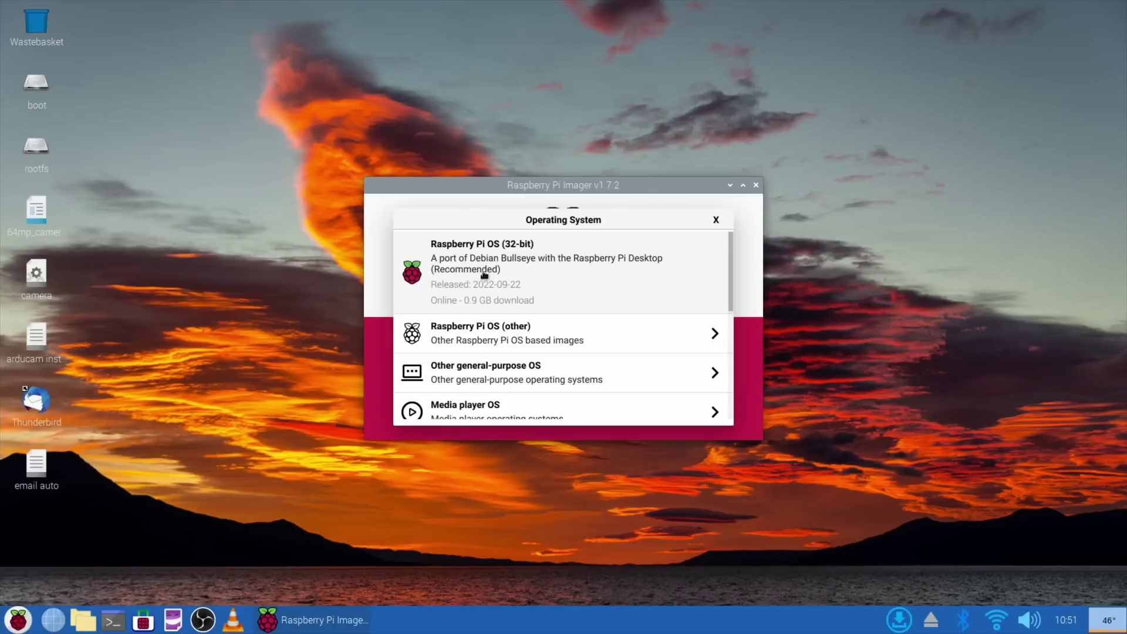
left_click(477, 277)
left_click(615, 357)
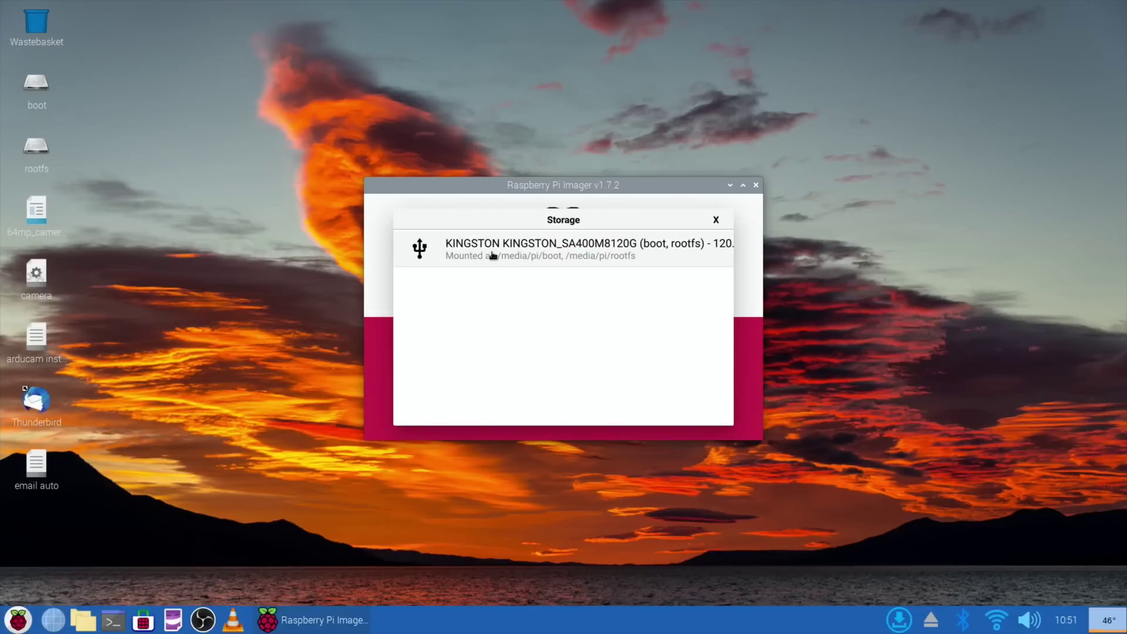
left_click(493, 256)
Write the image to the Kingston drive, confirm erasing it, then close Imager.
left_click(679, 358)
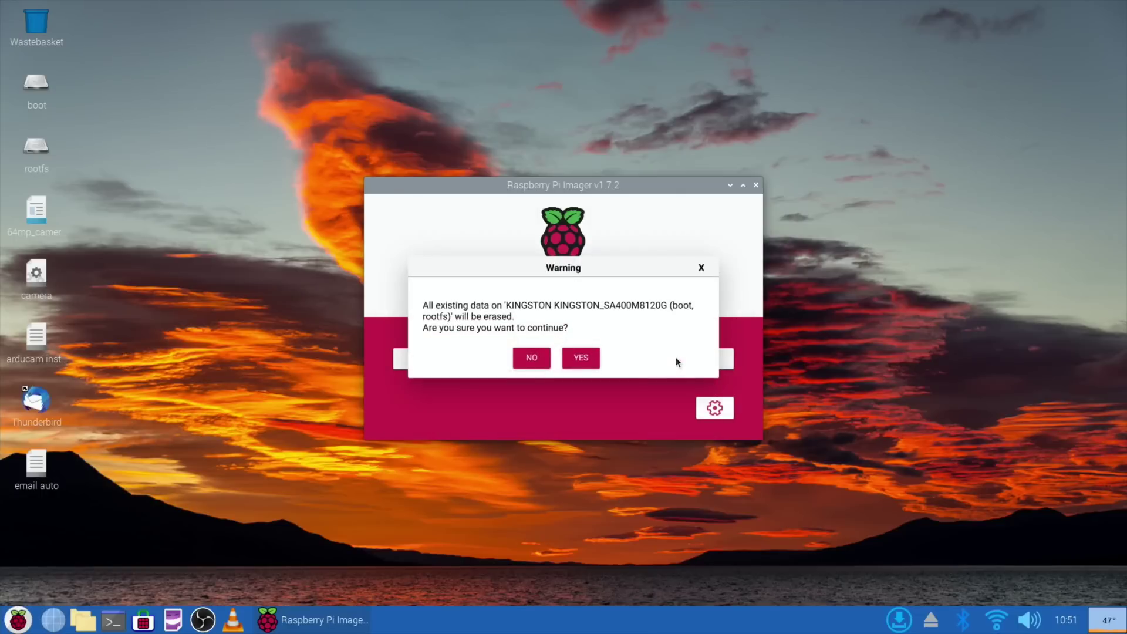
left_click(581, 358)
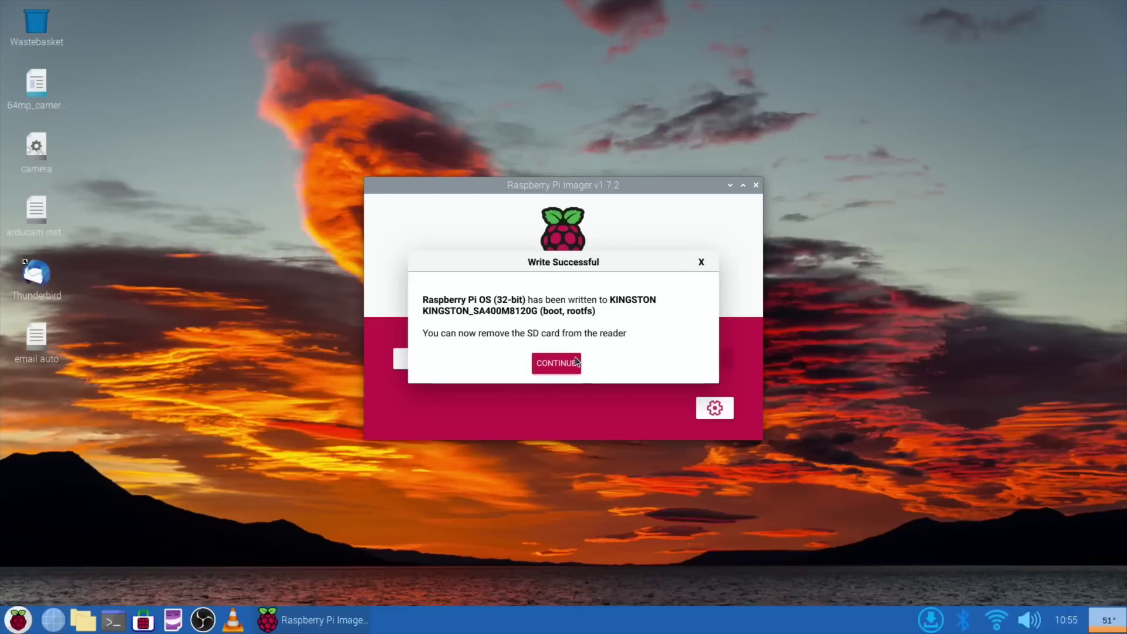
left_click(557, 366)
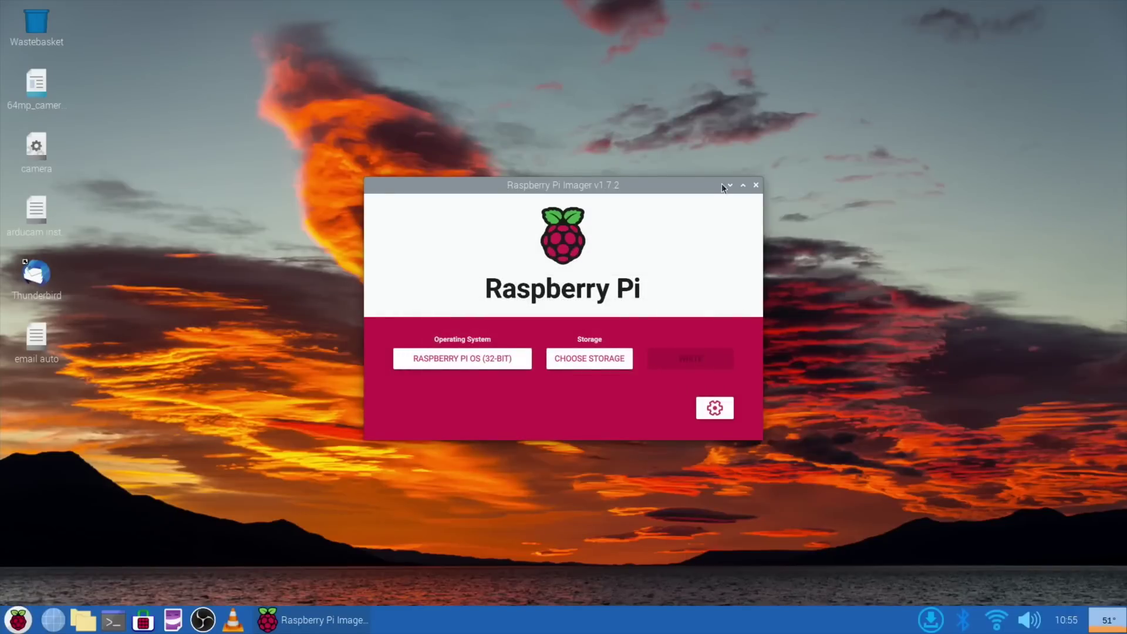
left_click(756, 185)
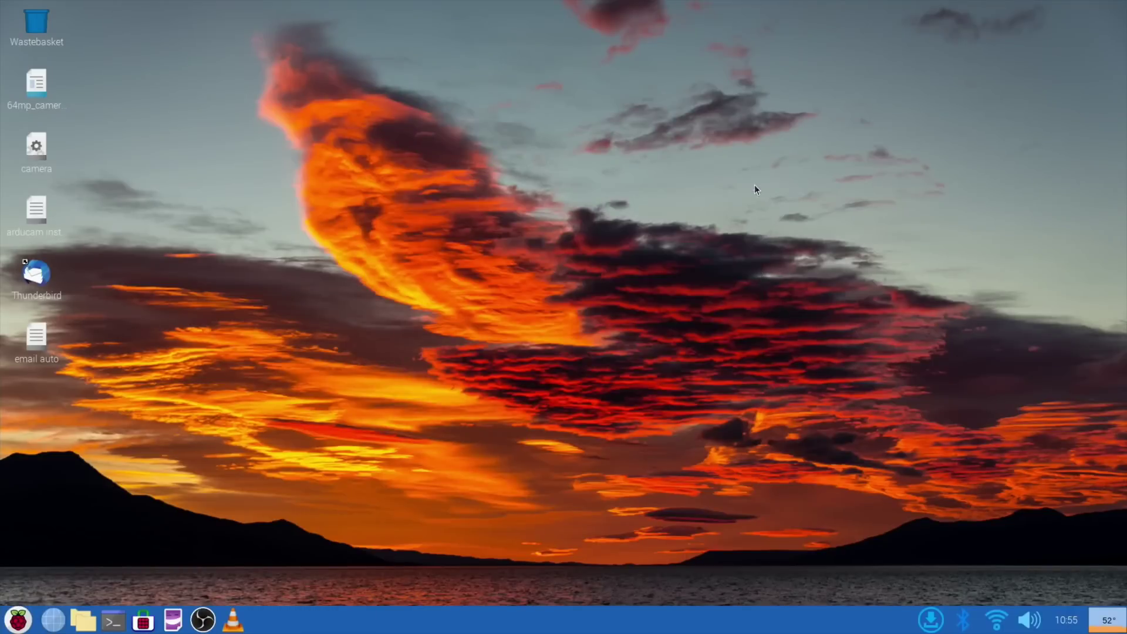
Shut down the Pi and, on the SSD's first boot, set the timezone to London.
left_click(18, 619)
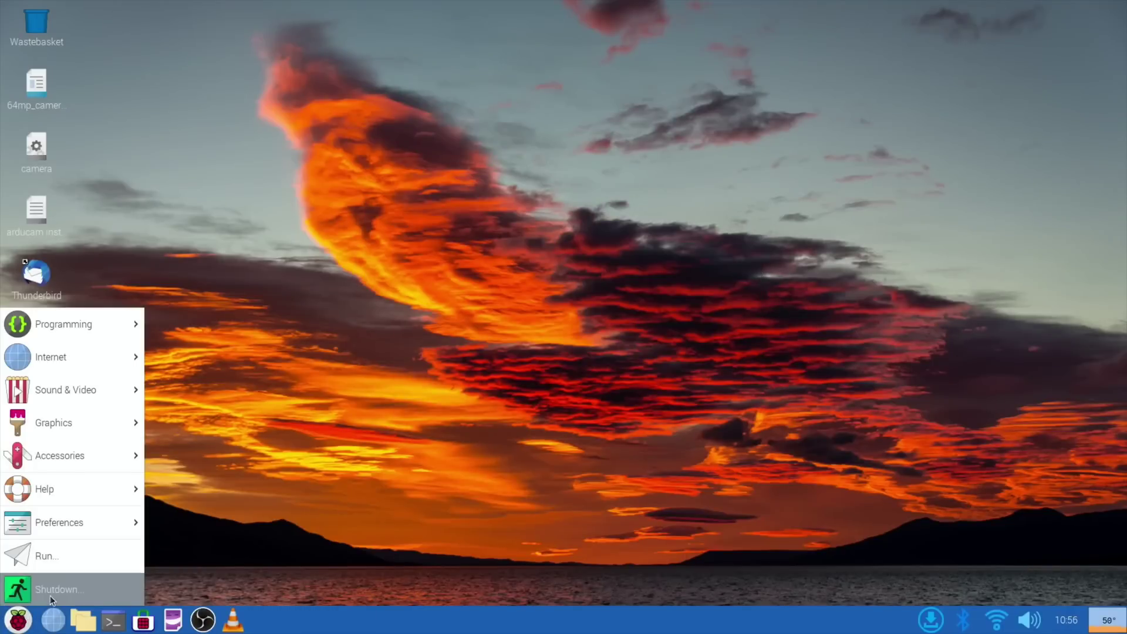
left_click(159, 555)
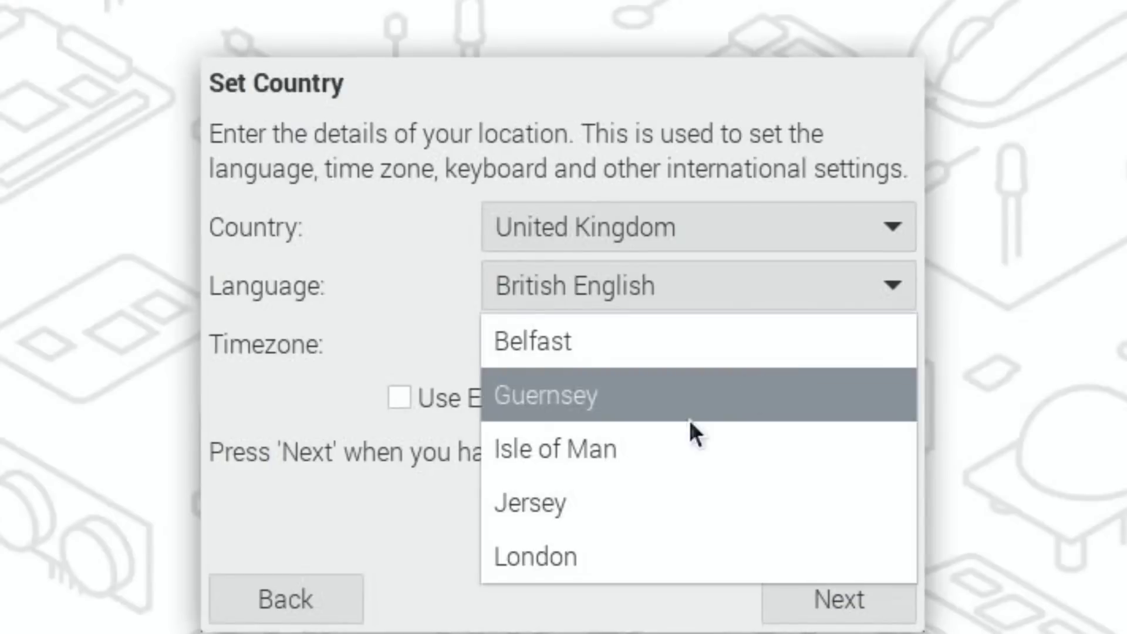
left_click(589, 556)
left_click(836, 591)
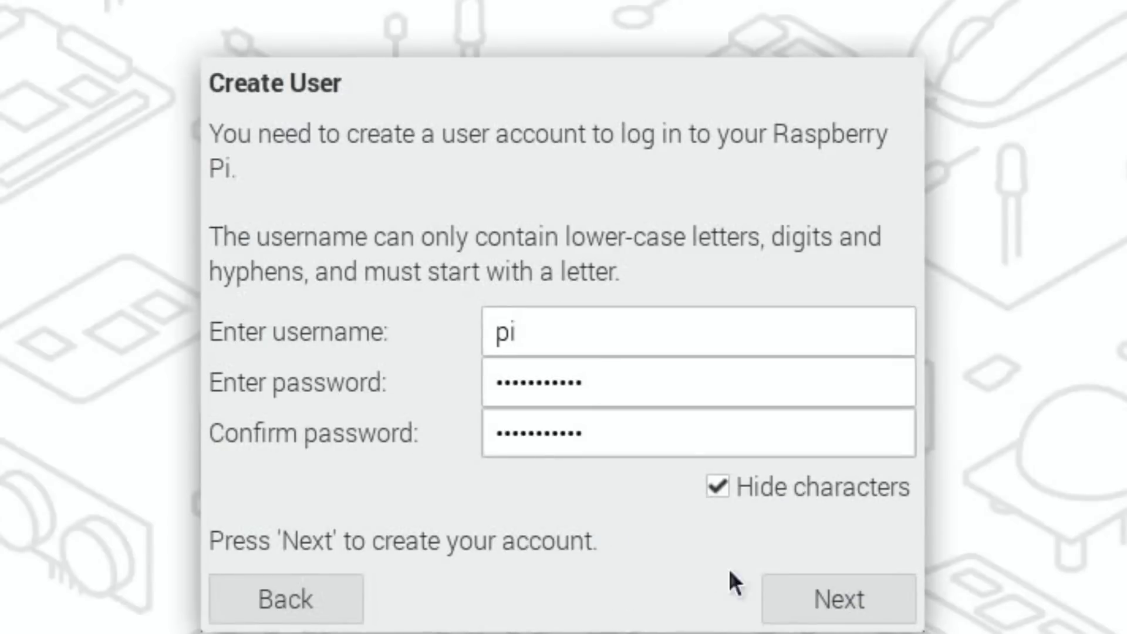
Create the user account, finish setup, and shut down the SSD system.
left_click(824, 597)
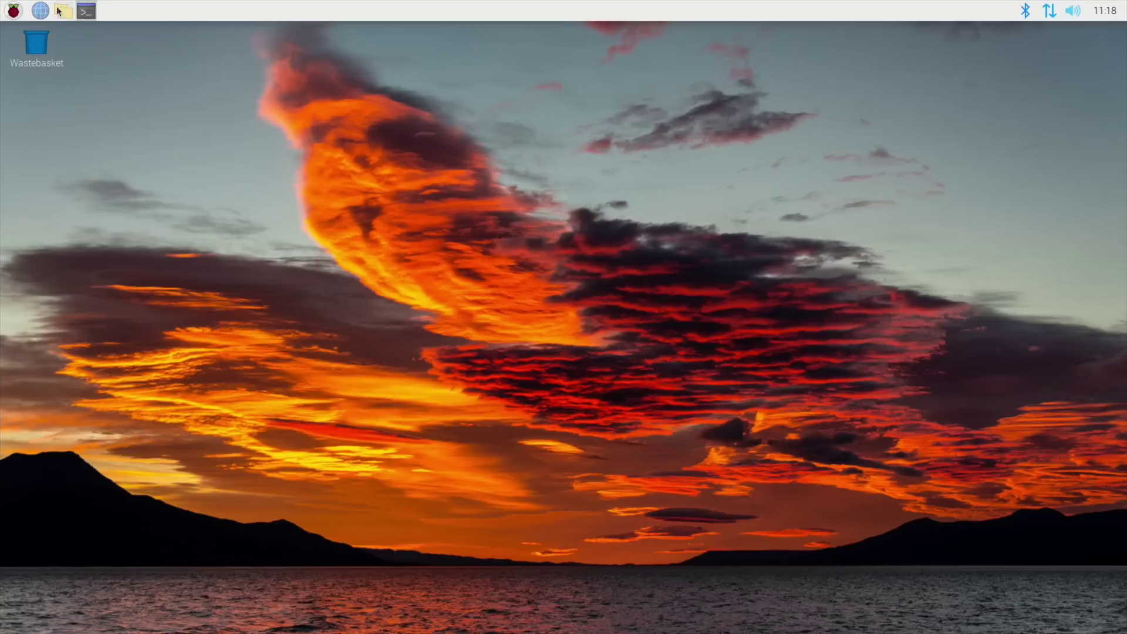
left_click(13, 10)
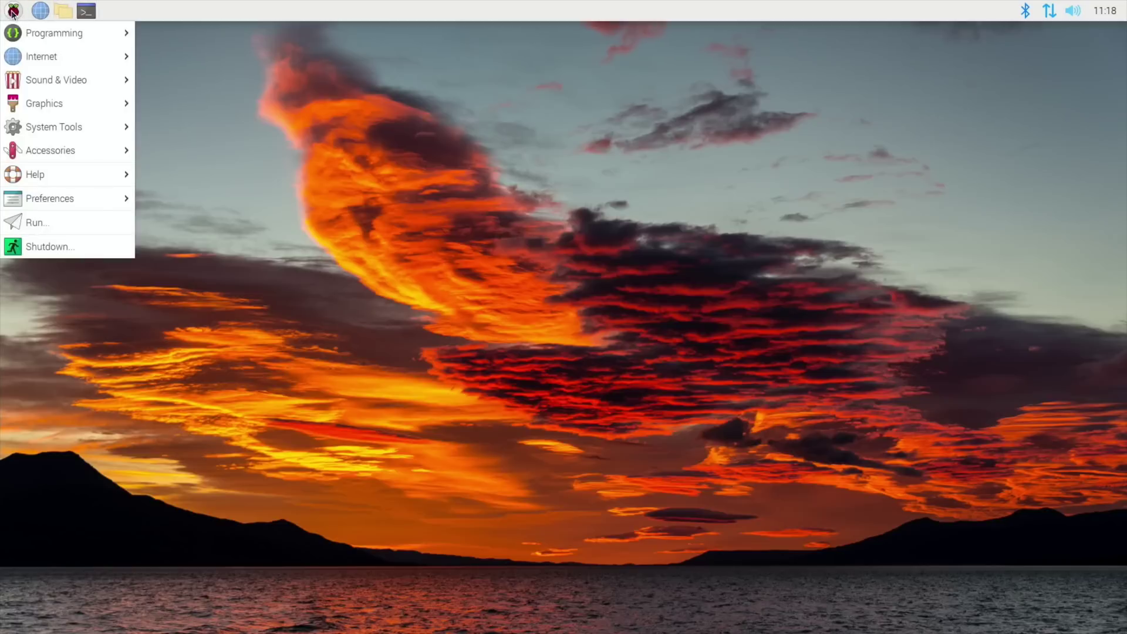
left_click(51, 249)
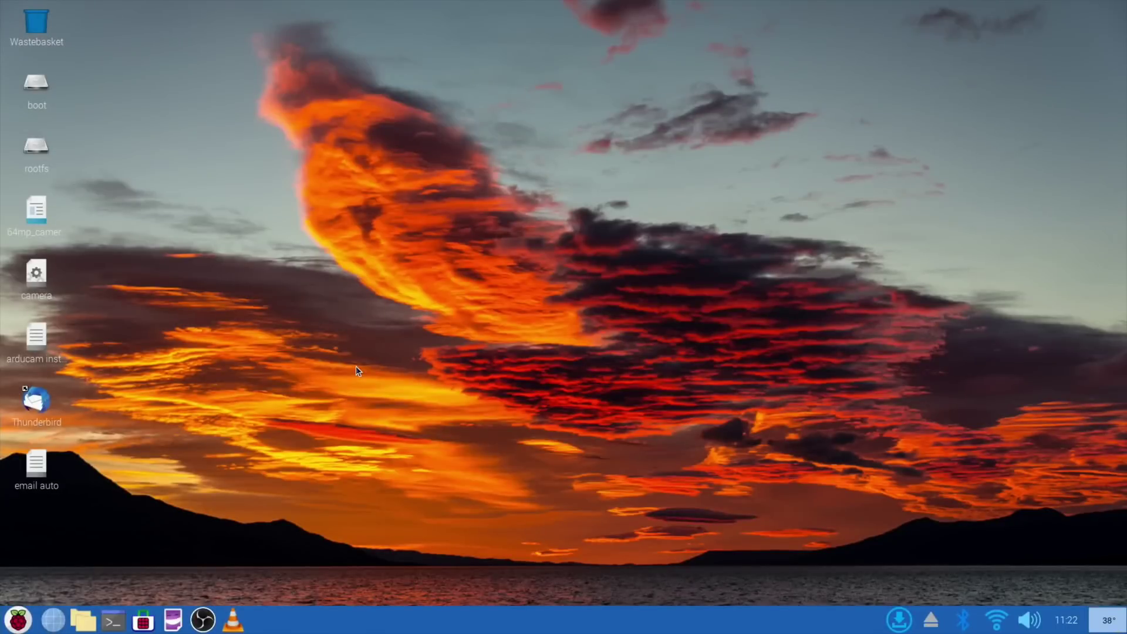
Install GParted with sudo apt install gparted, confirm with y, and launch gparted.
key("ctrl+alt+t")
type("sudo apt install gpar")
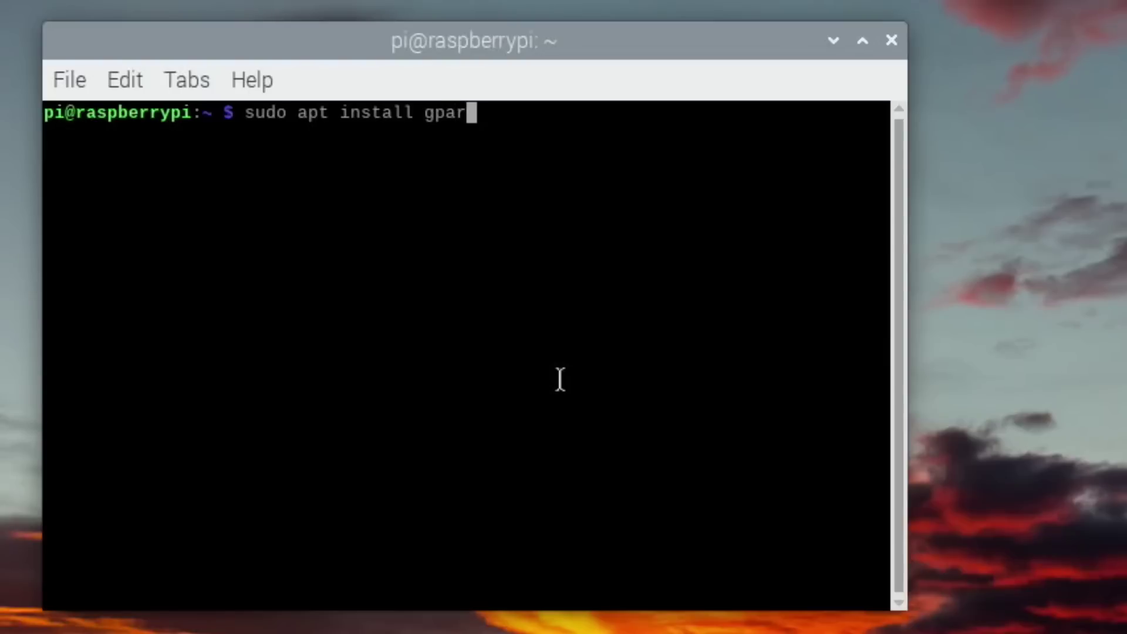
type("ted")
key("Return")
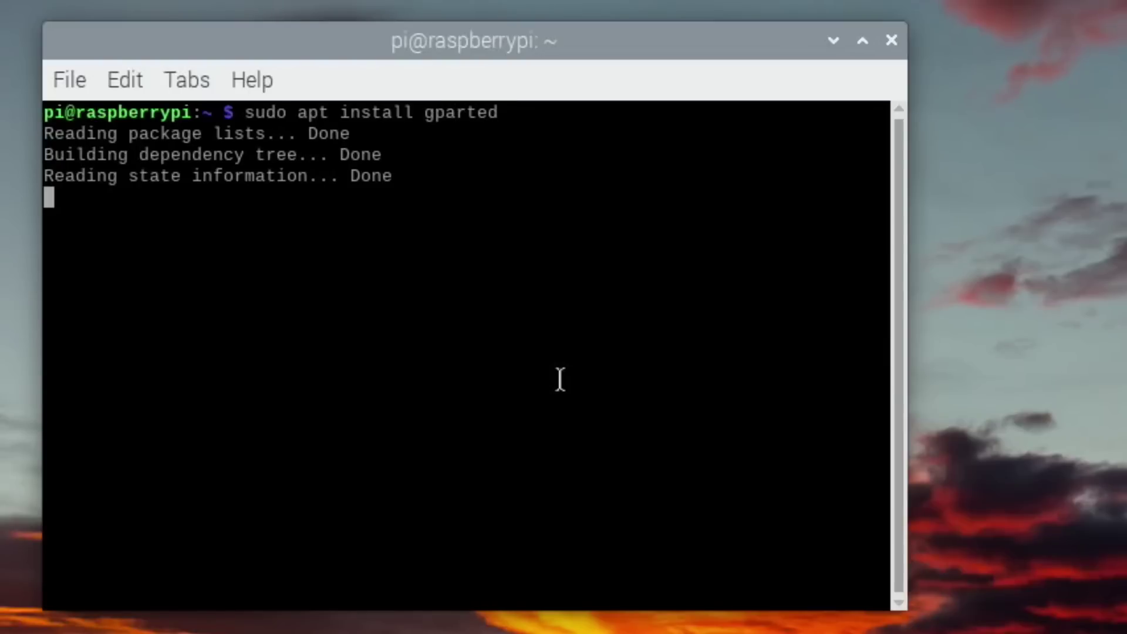
type("y")
key("Return")
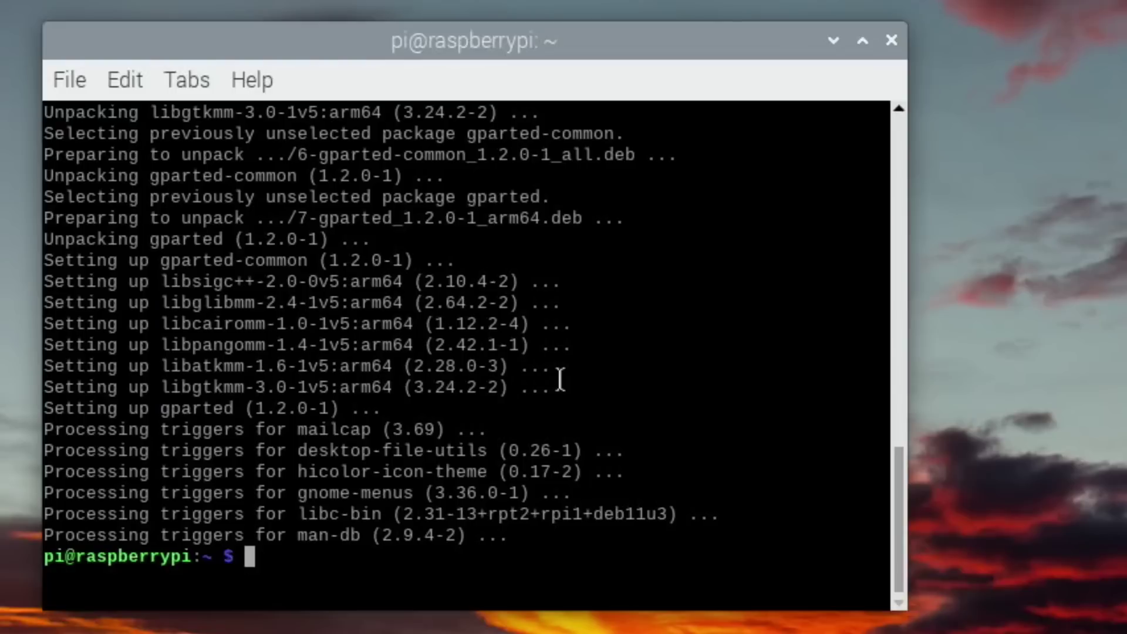
type("gparted")
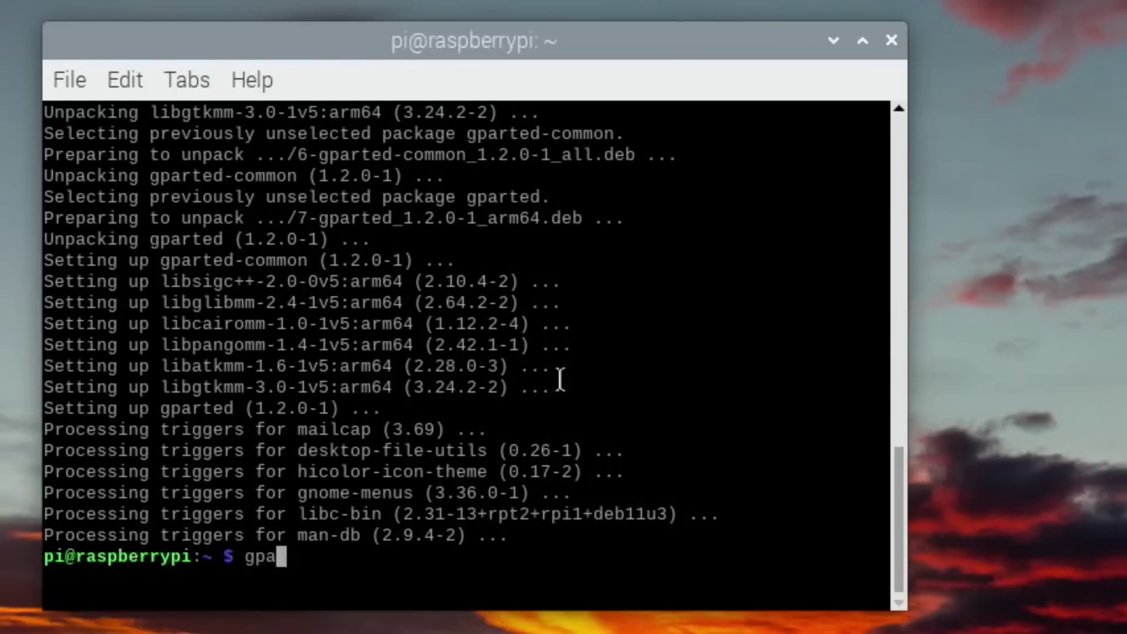
key("Return")
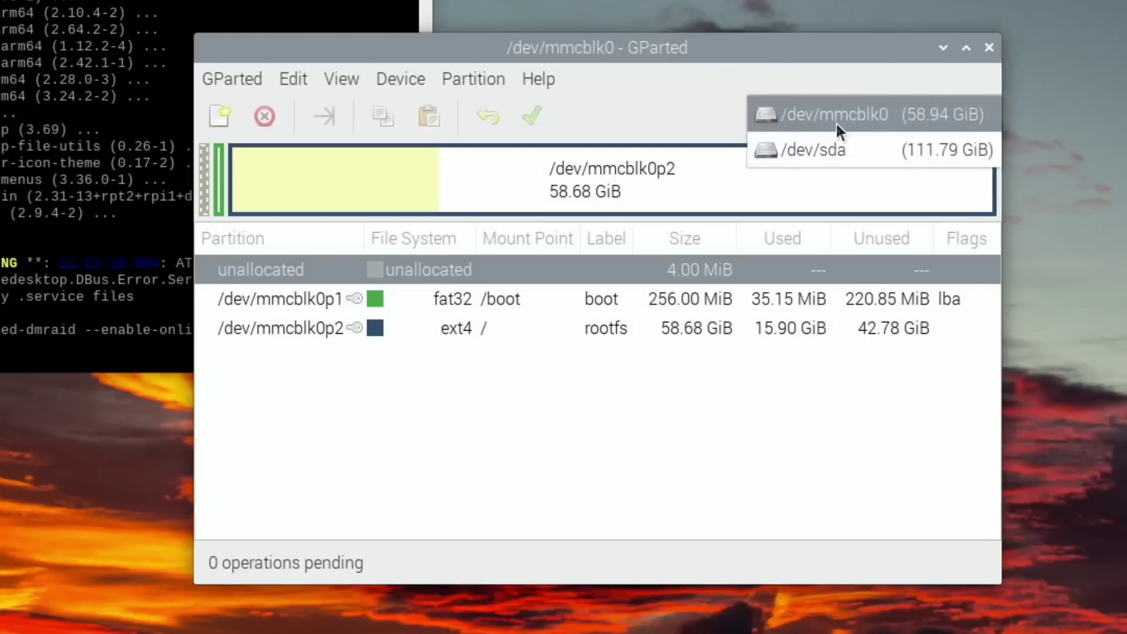
Select the /dev/sda disk and unmount its /dev/sda2 partition.
left_click(824, 150)
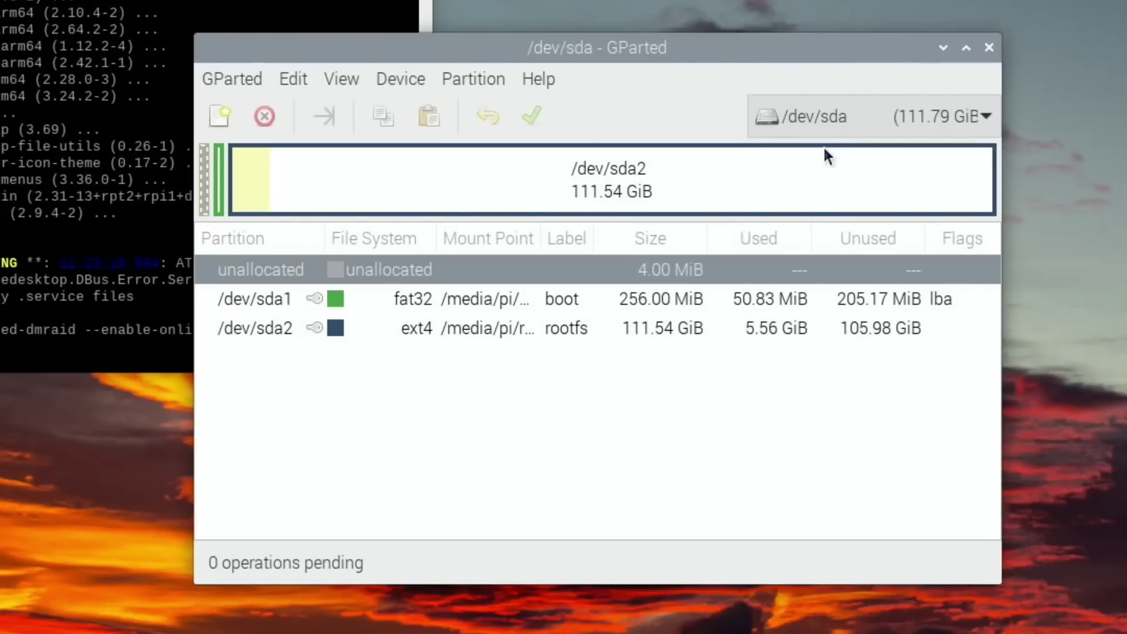
left_click(871, 112)
left_click(871, 110)
right_click(640, 189)
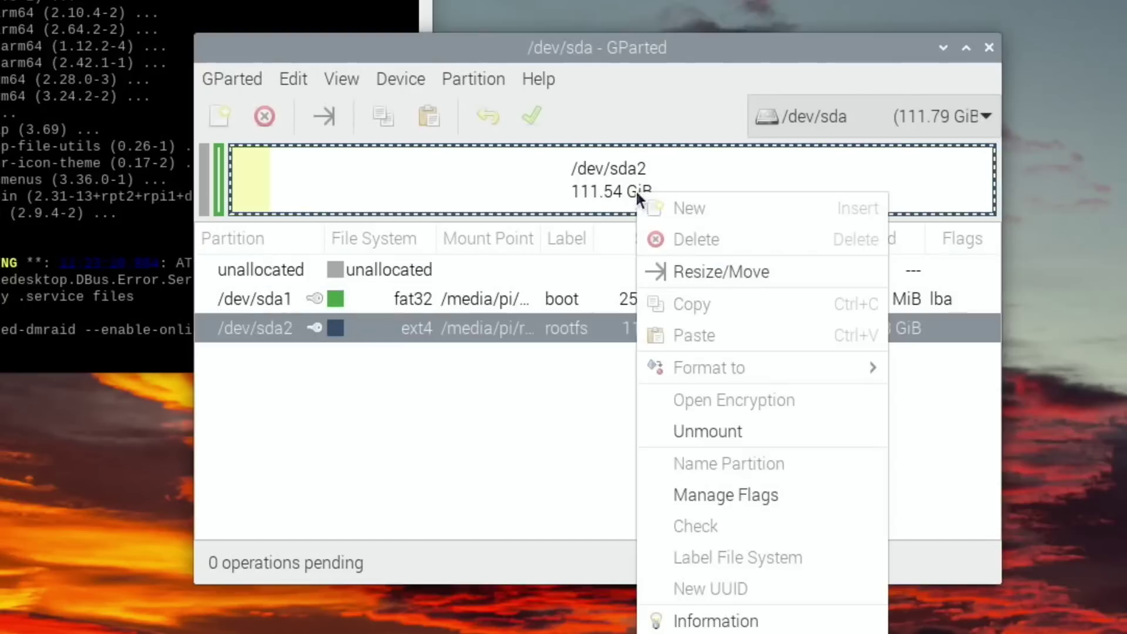
left_click(695, 428)
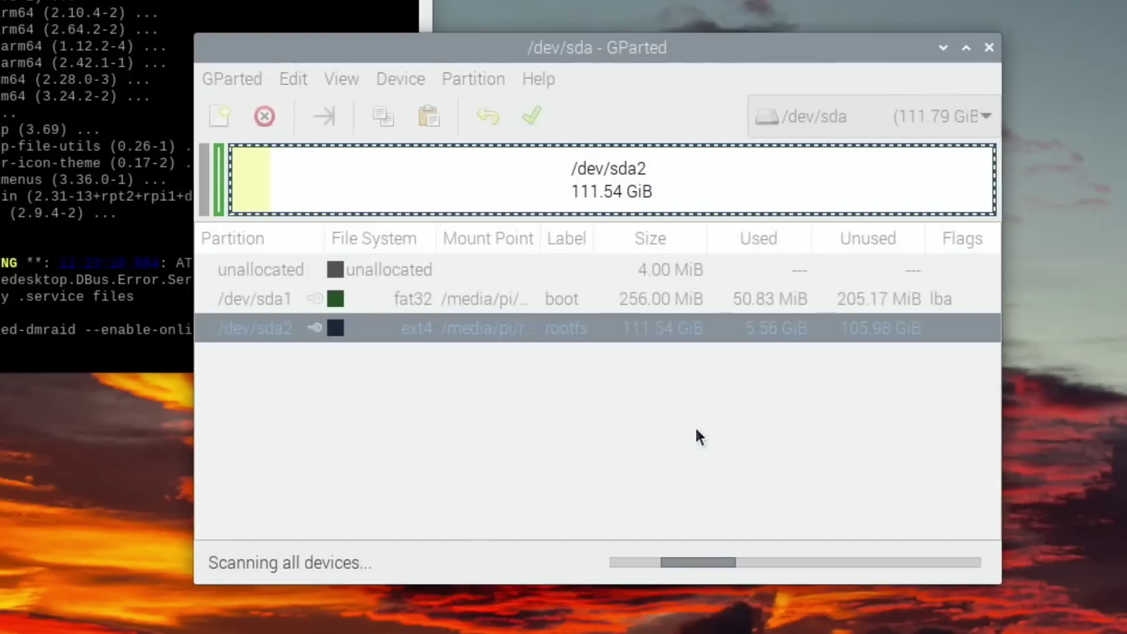
Resize /dev/sda2 down to about 16000 MiB (15.62 GiB) and apply the change.
right_click(707, 191)
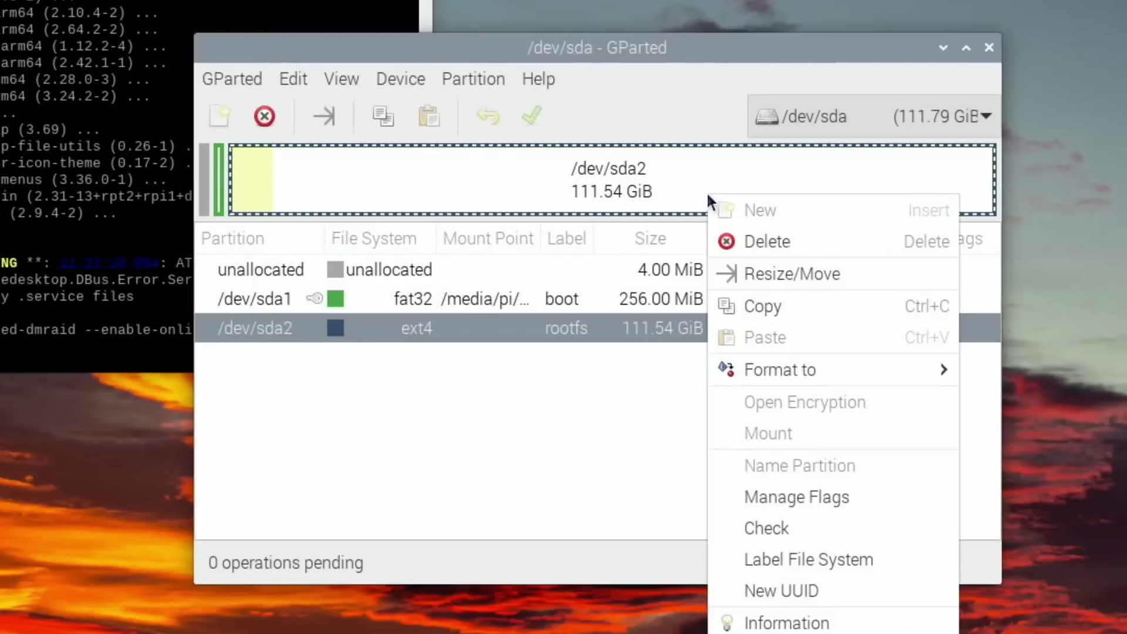
left_click(735, 270)
left_click_drag(866, 246, 417, 277)
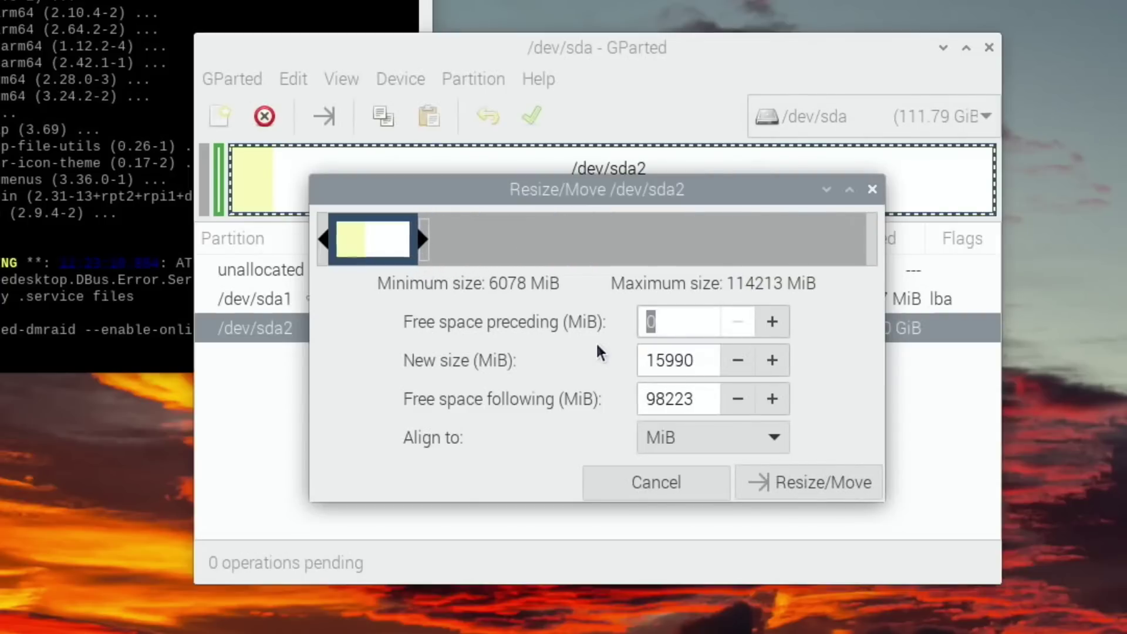
left_click(790, 485)
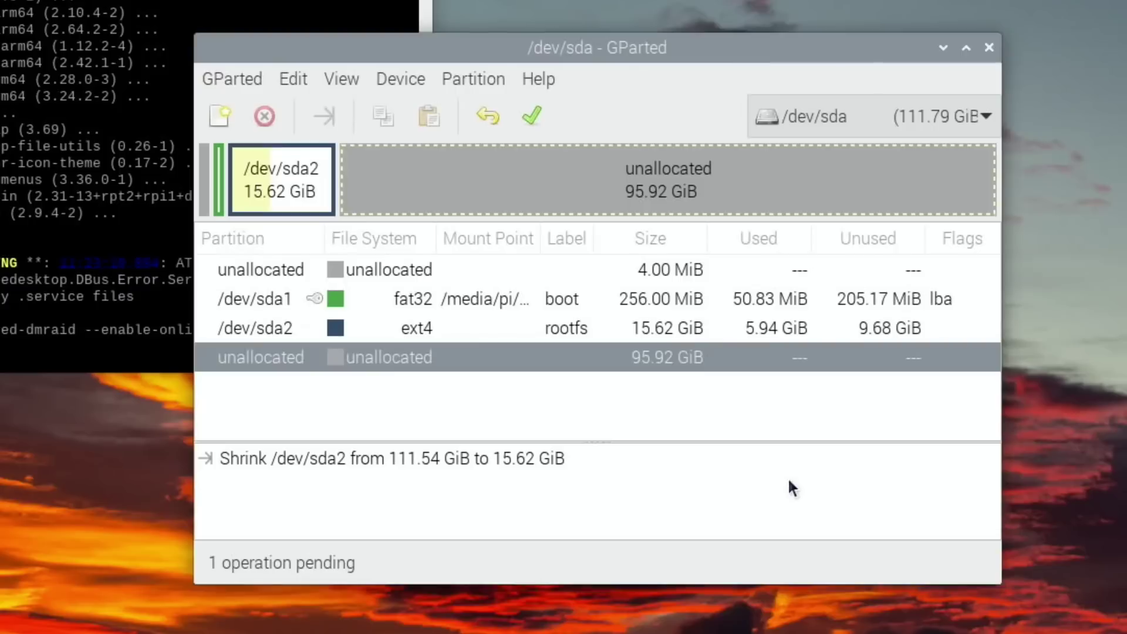
left_click(543, 117)
left_click(722, 417)
Create an extended partition filling the unallocated space.
left_click(851, 504)
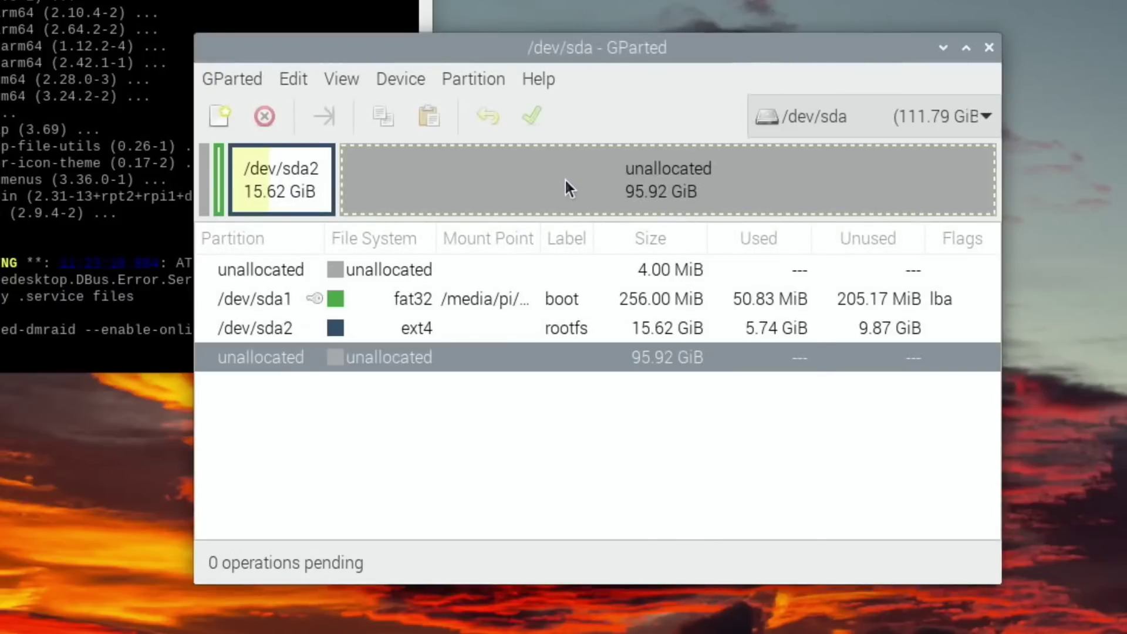
right_click(565, 178)
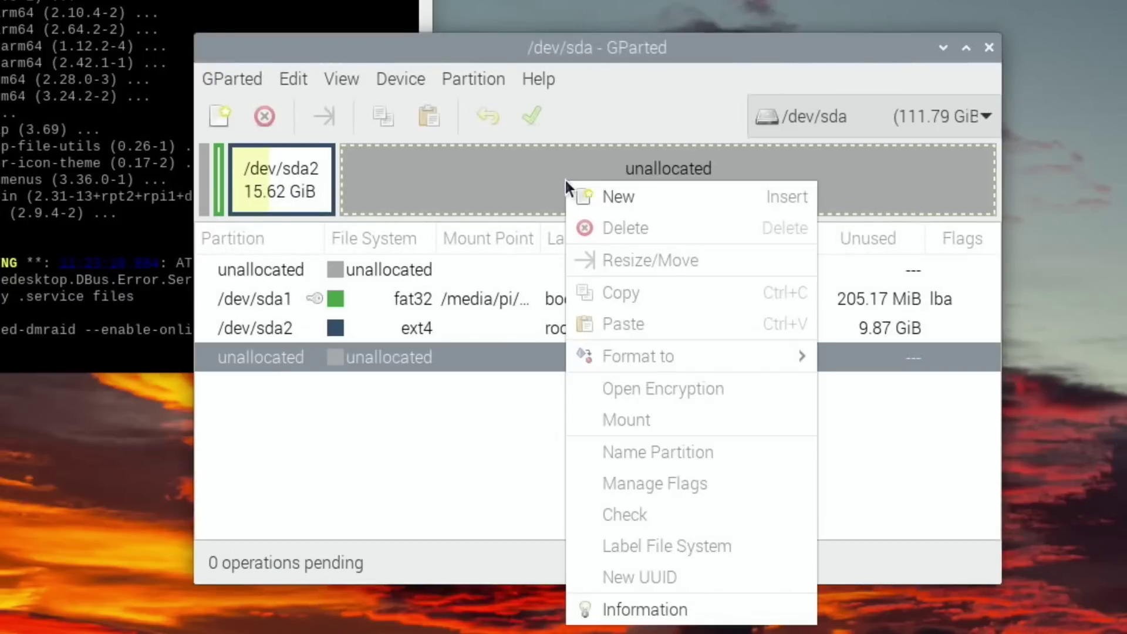
left_click(605, 194)
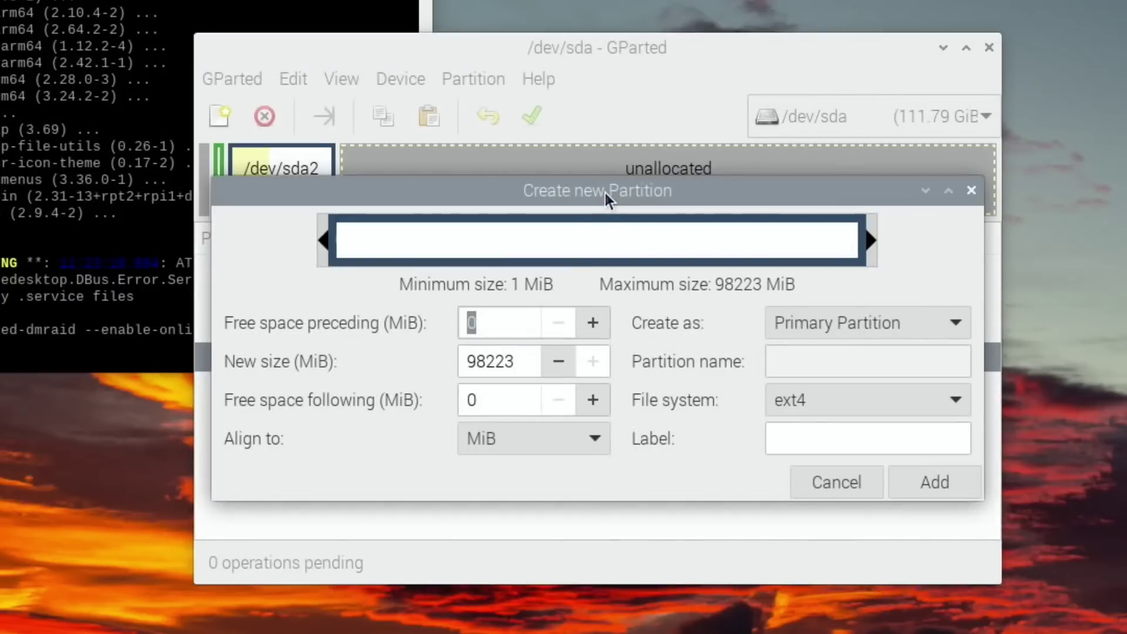
left_click(790, 326)
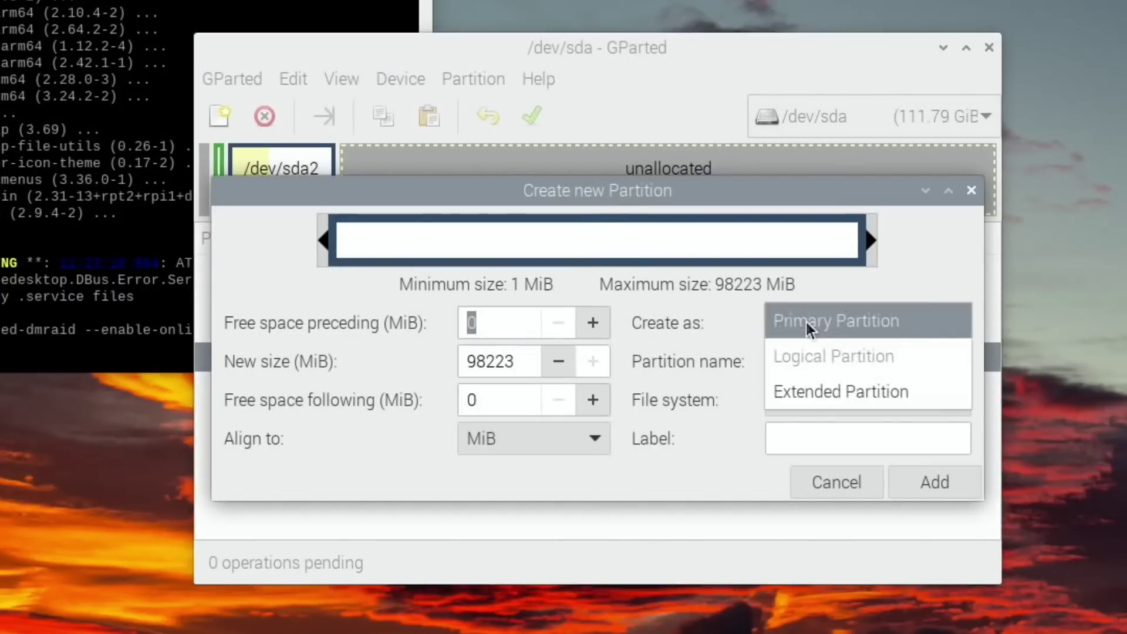
left_click(813, 393)
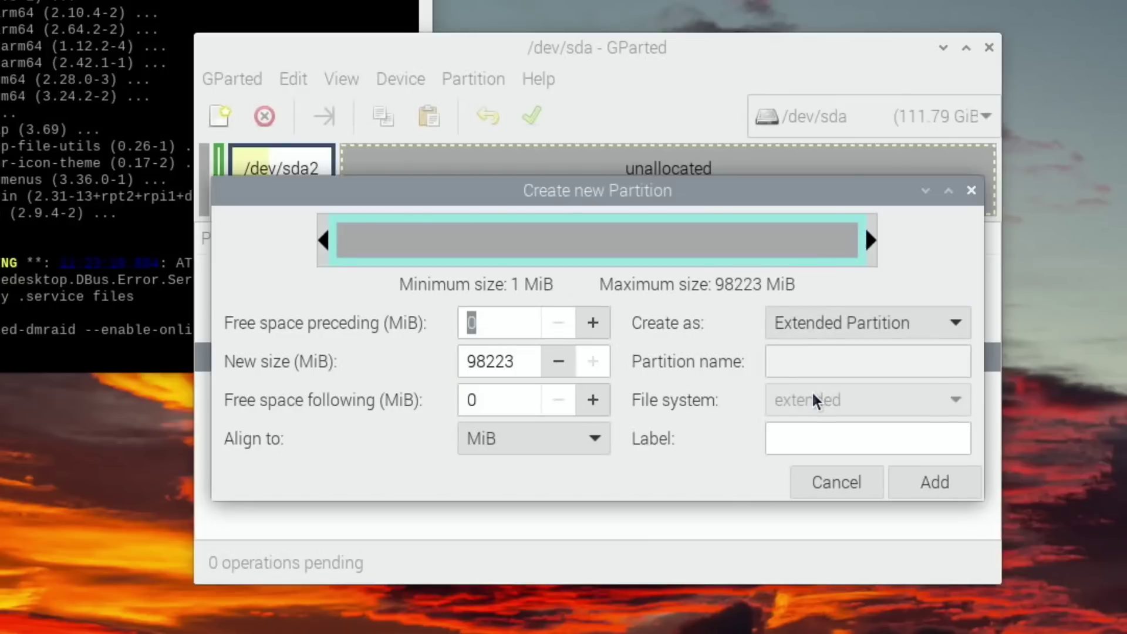
left_click(908, 492)
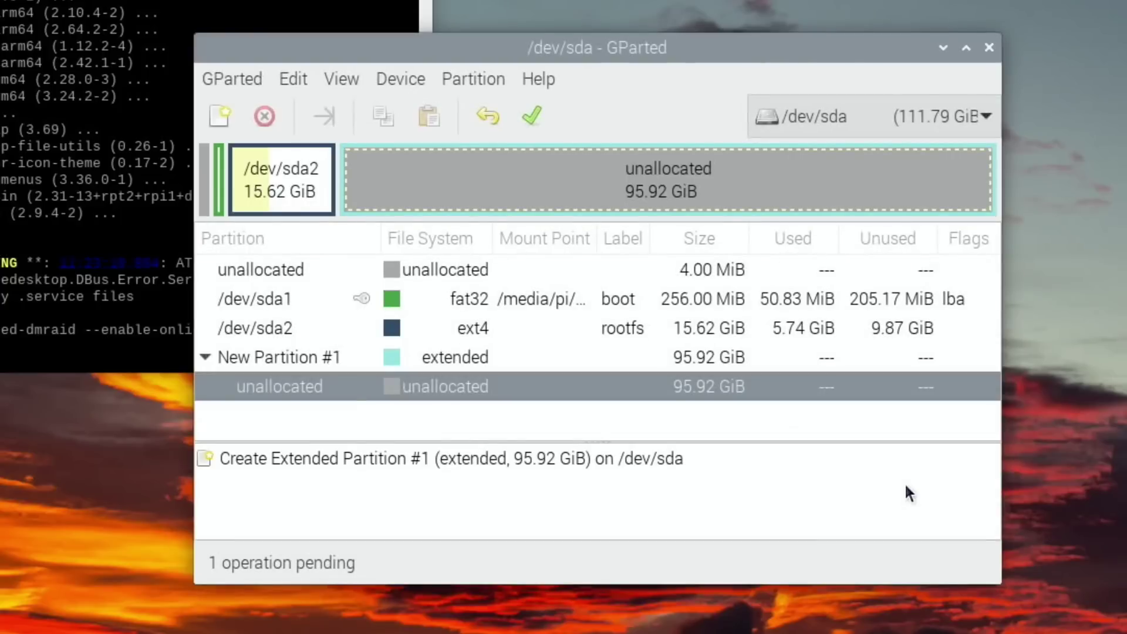
Add a logical ext4 partition inside it, apply all pending operations, and close GParted.
right_click(579, 174)
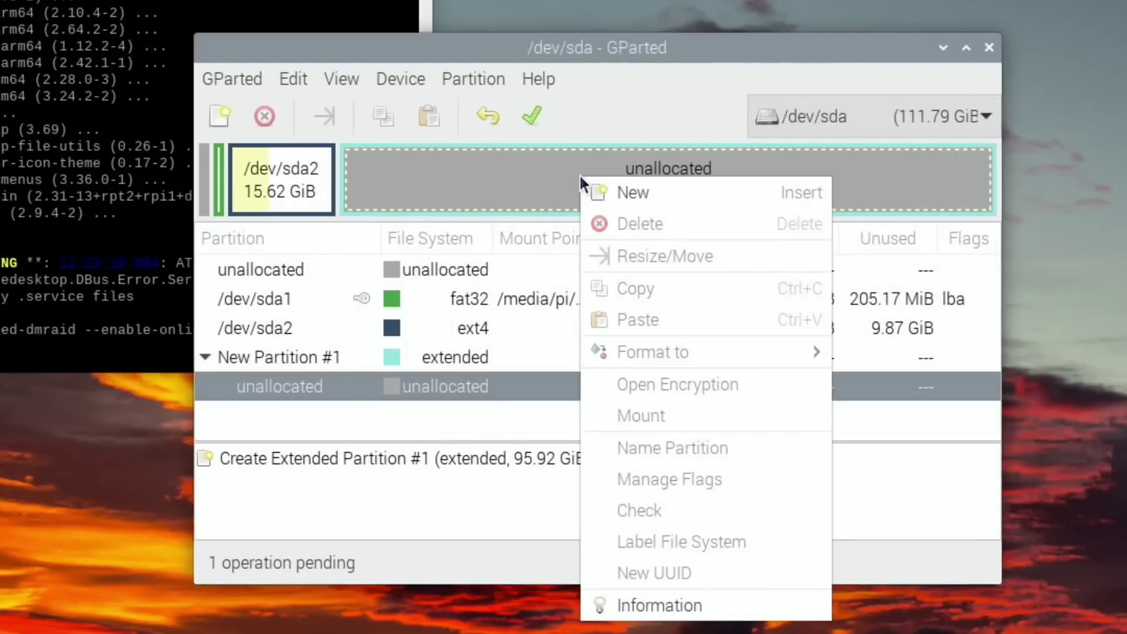
left_click(632, 183)
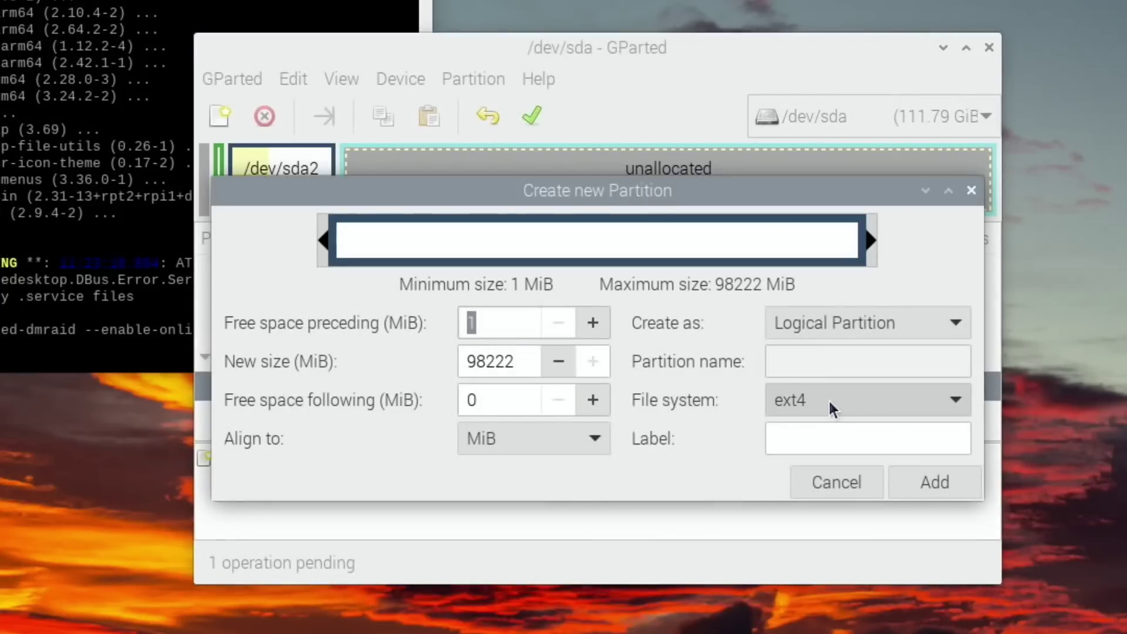
left_click(921, 482)
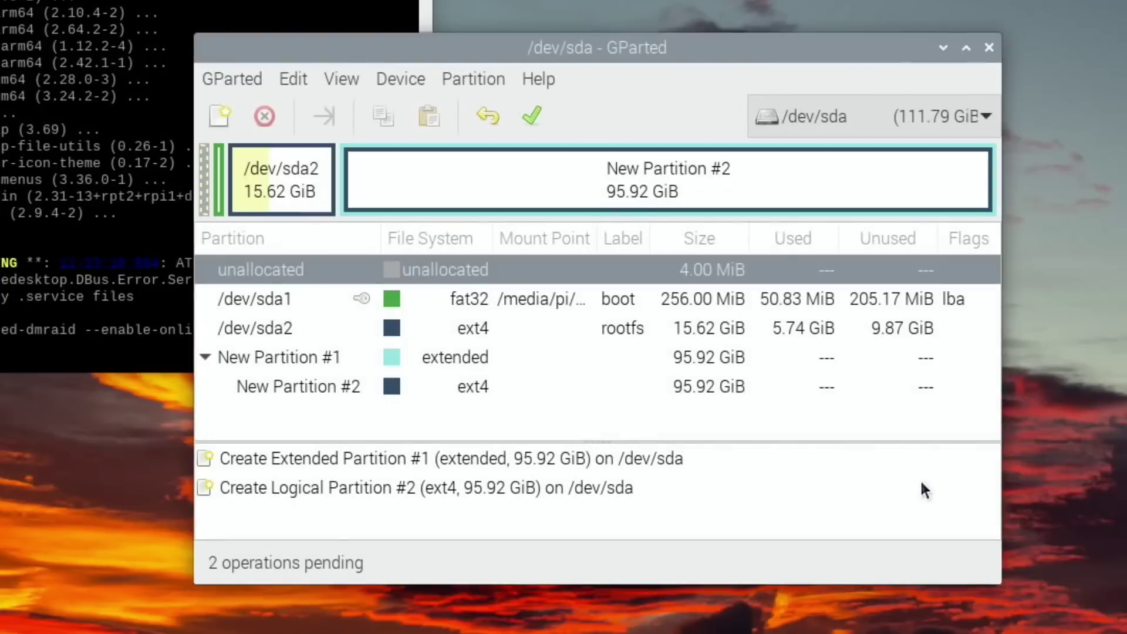
left_click(531, 117)
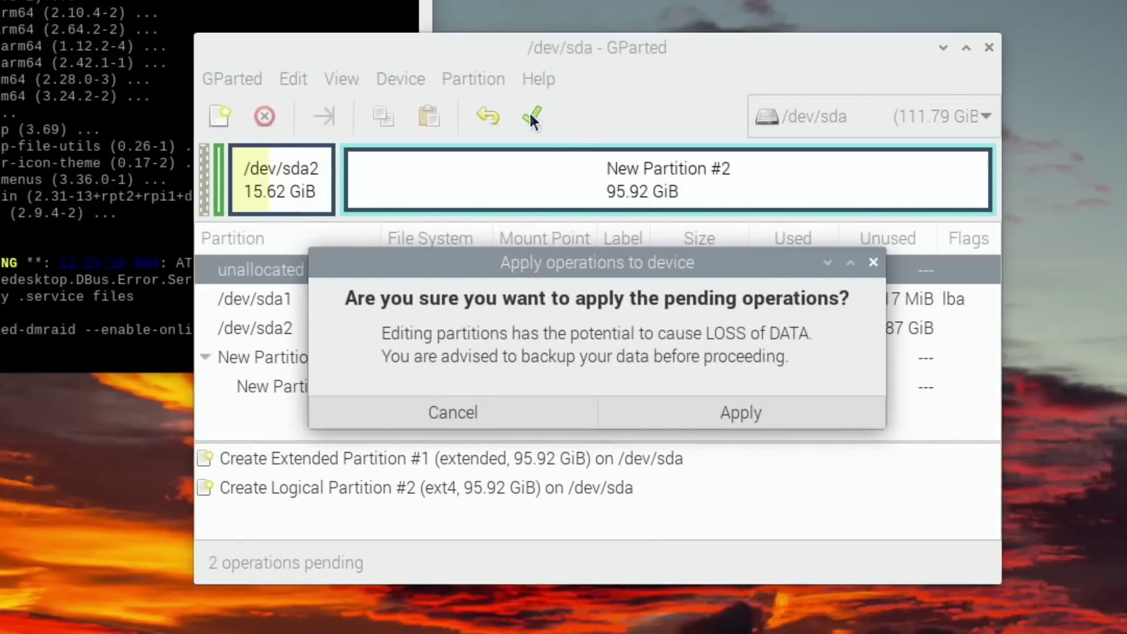
left_click(737, 412)
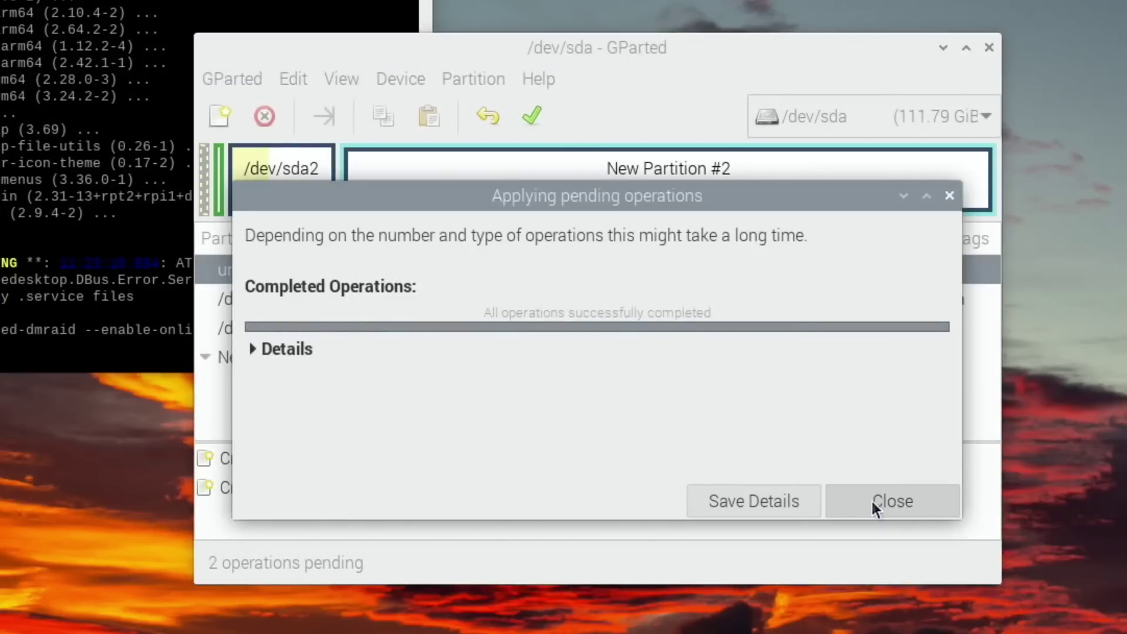
left_click(872, 501)
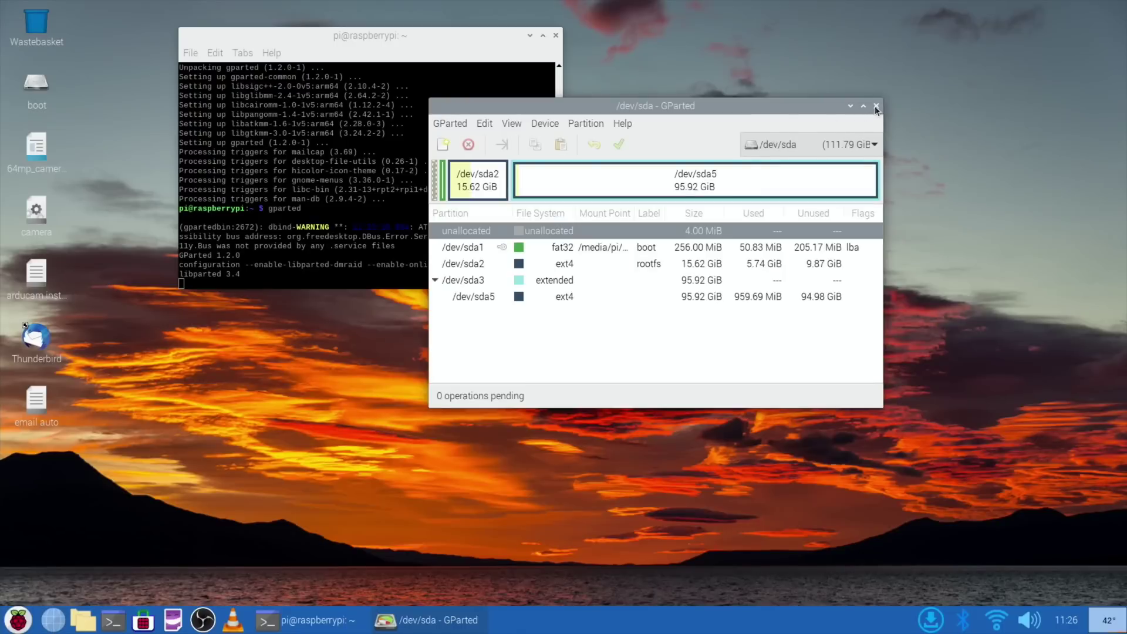
left_click(989, 48)
Close the old terminal and bring up the Raspberry Pi menu to start a new one.
left_click(557, 35)
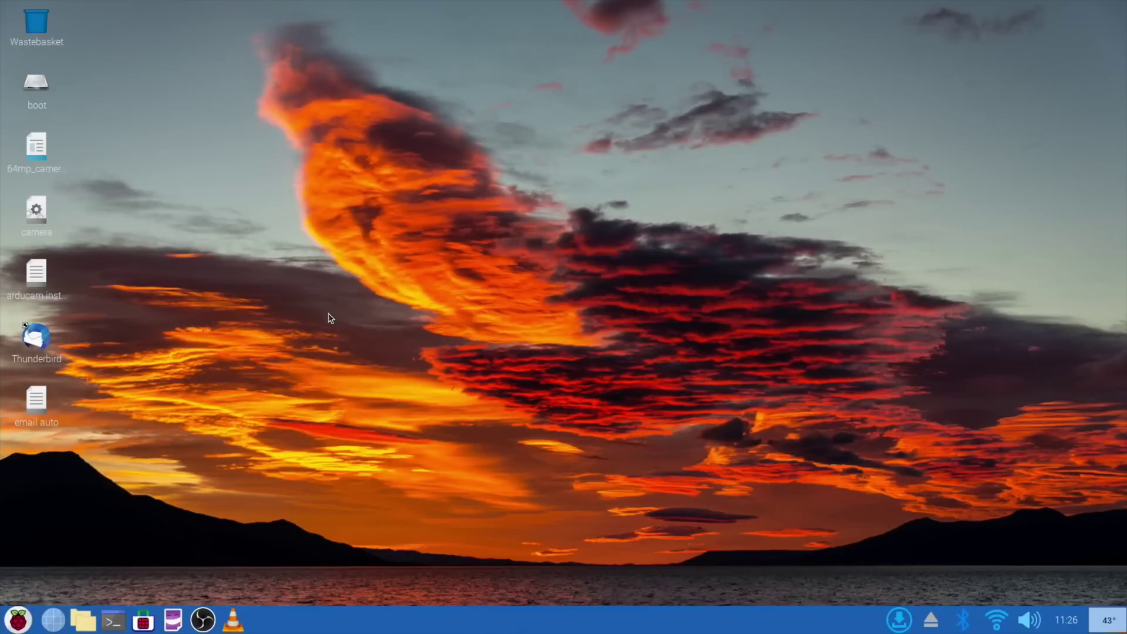
left_click(18, 620)
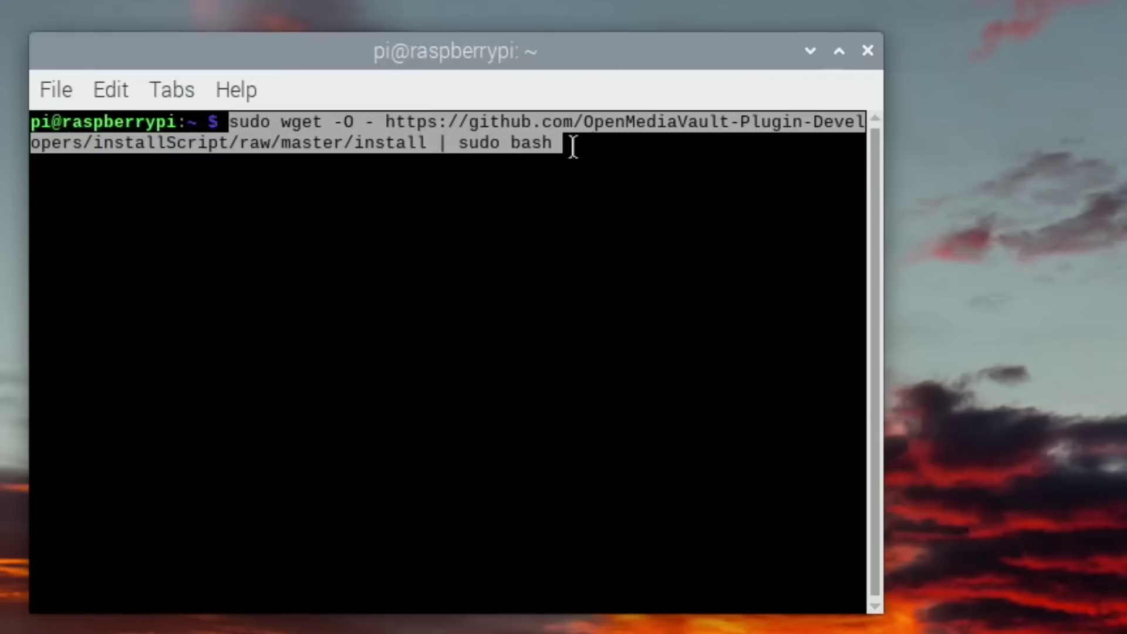
Run the OpenMediaVault install command, then close the terminal after its unsupported-desktop error.
key("Return")
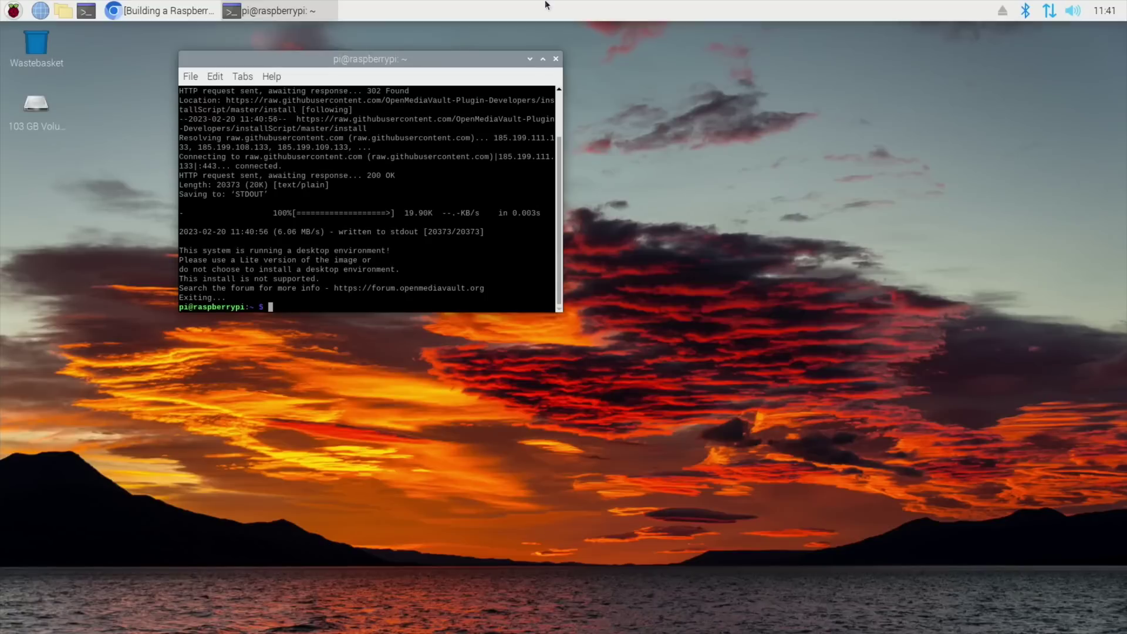
left_click(556, 60)
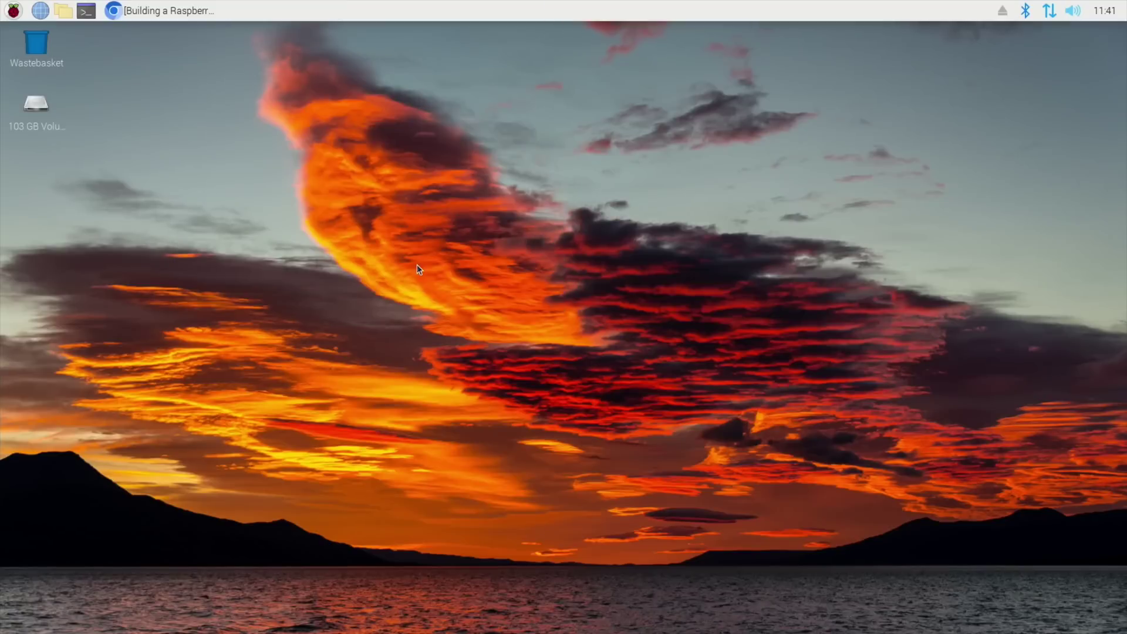
Relaunch sudo raspi-config from command history in a new terminal.
key("ctrl+alt+t")
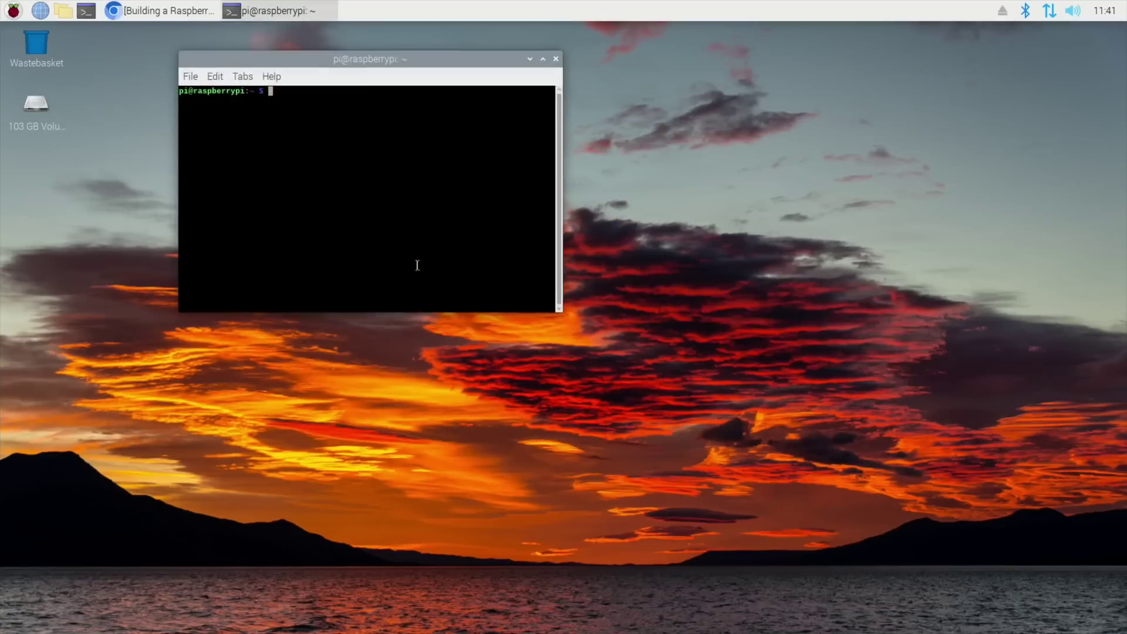
type("sudo wget -O - https://github.com/OpenMediaVault-Plugin-Developers/installScript/raw/master/install | sudo bash")
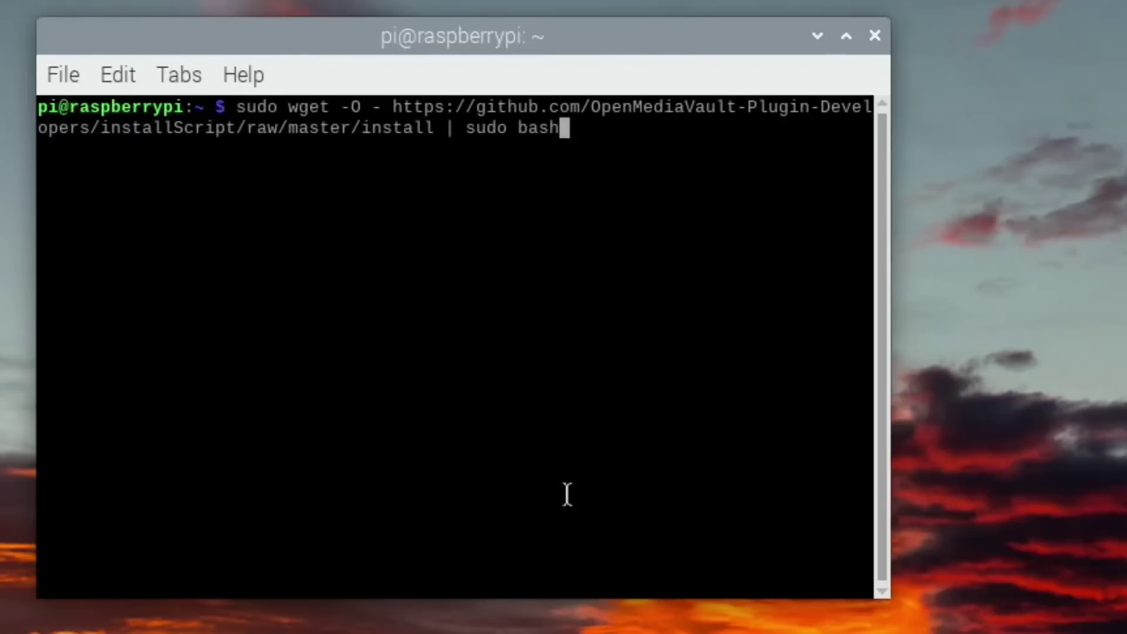
key("Up")
key("Up")
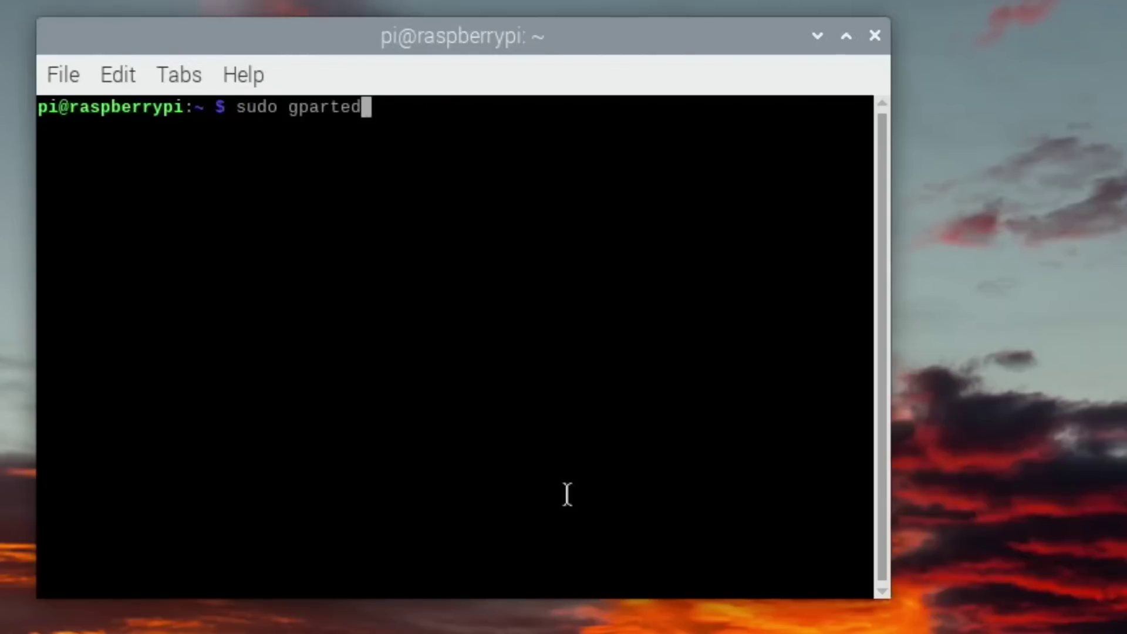
key("Up")
key("Up")
key("Return")
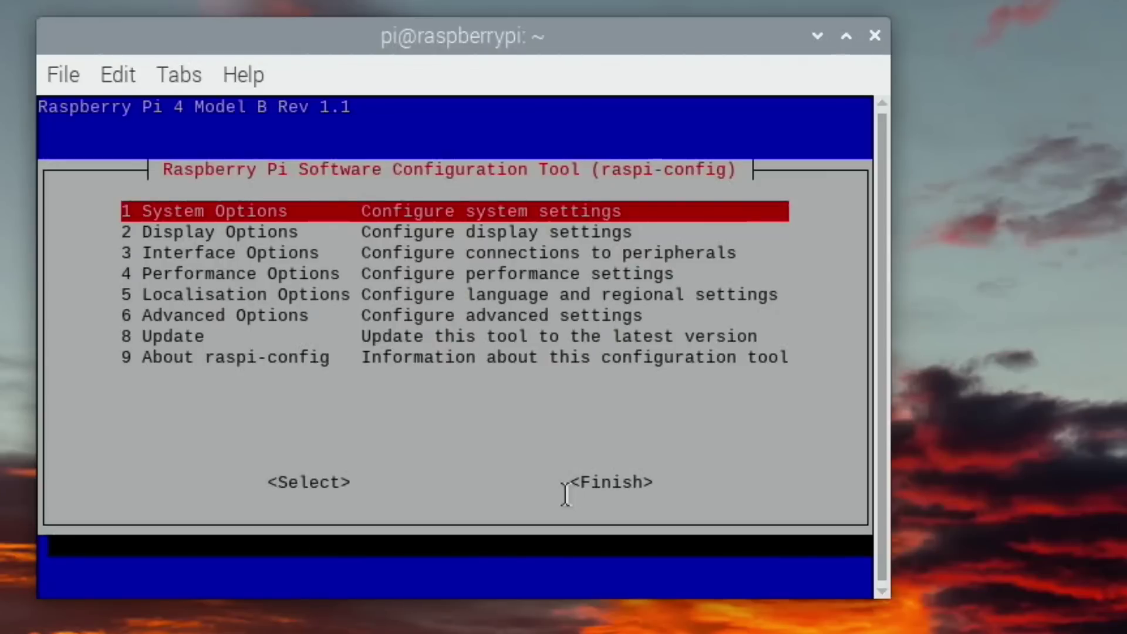
Set System Options > Boot / Auto Login to Console Autologin, finish, and reboot.
key("Return")
key("Down")
key("Down")
key("Down")
key("Down")
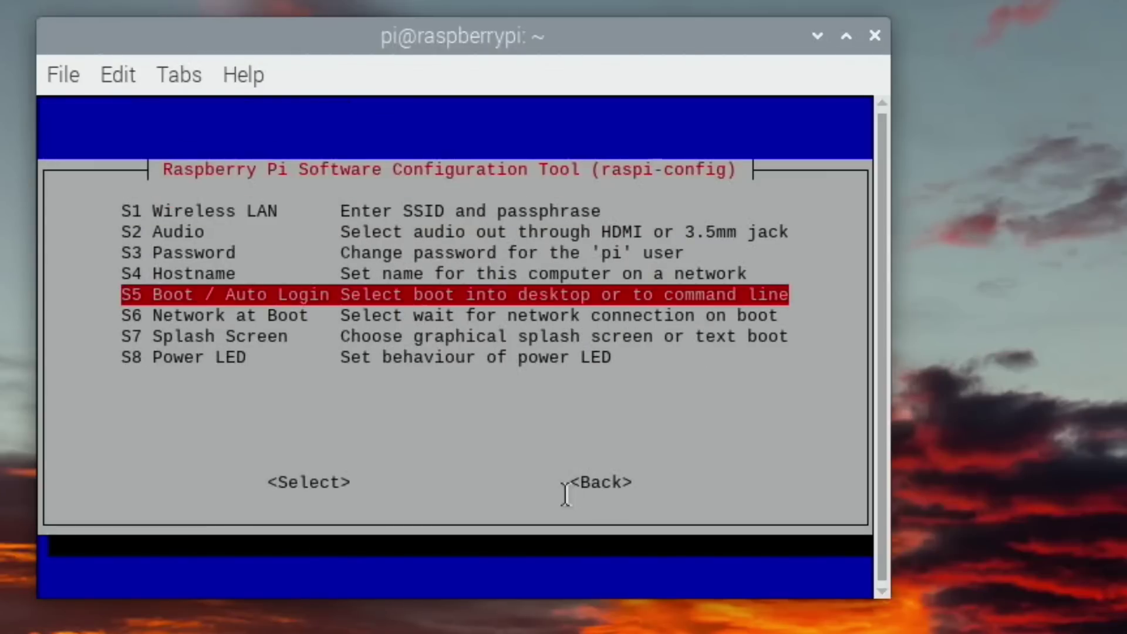
key("Return")
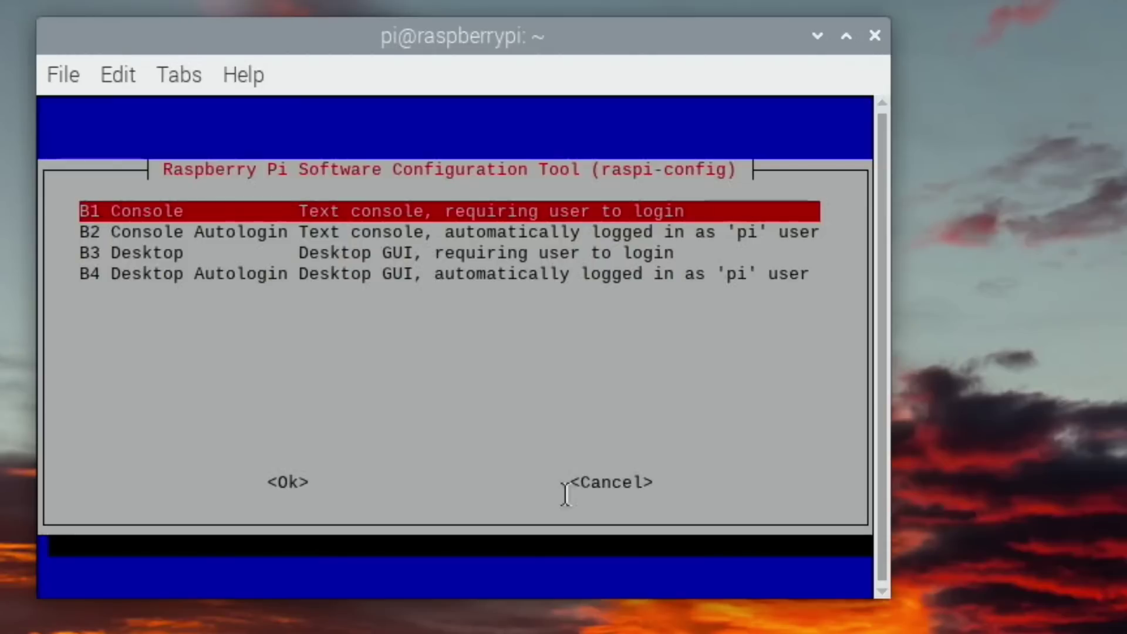
key("Down")
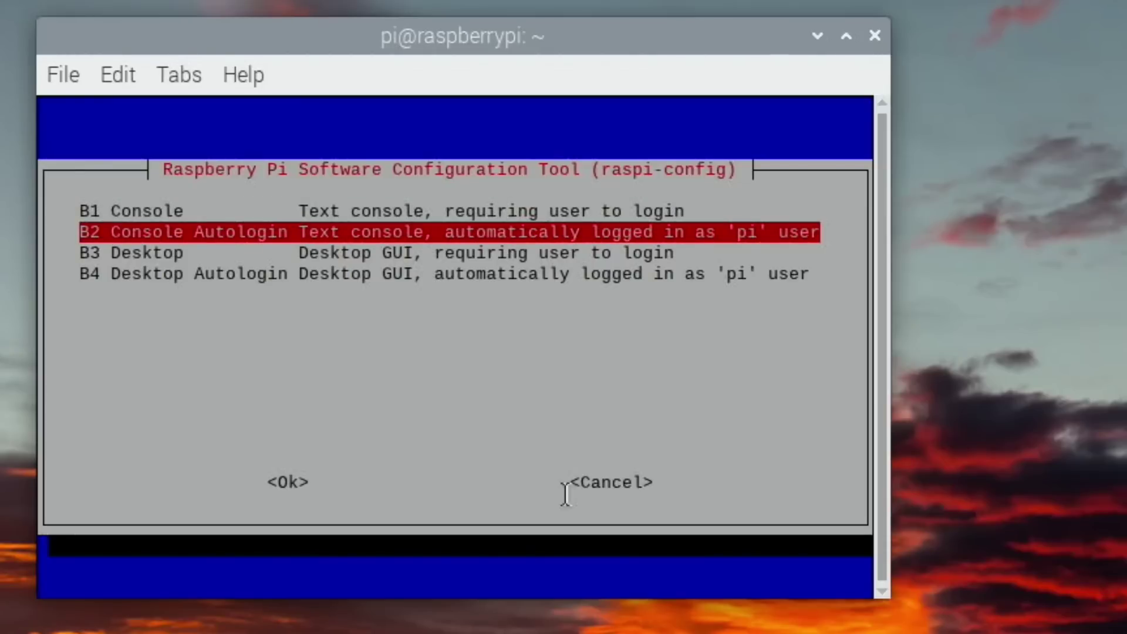
key("Return")
key("Tab")
key("Return")
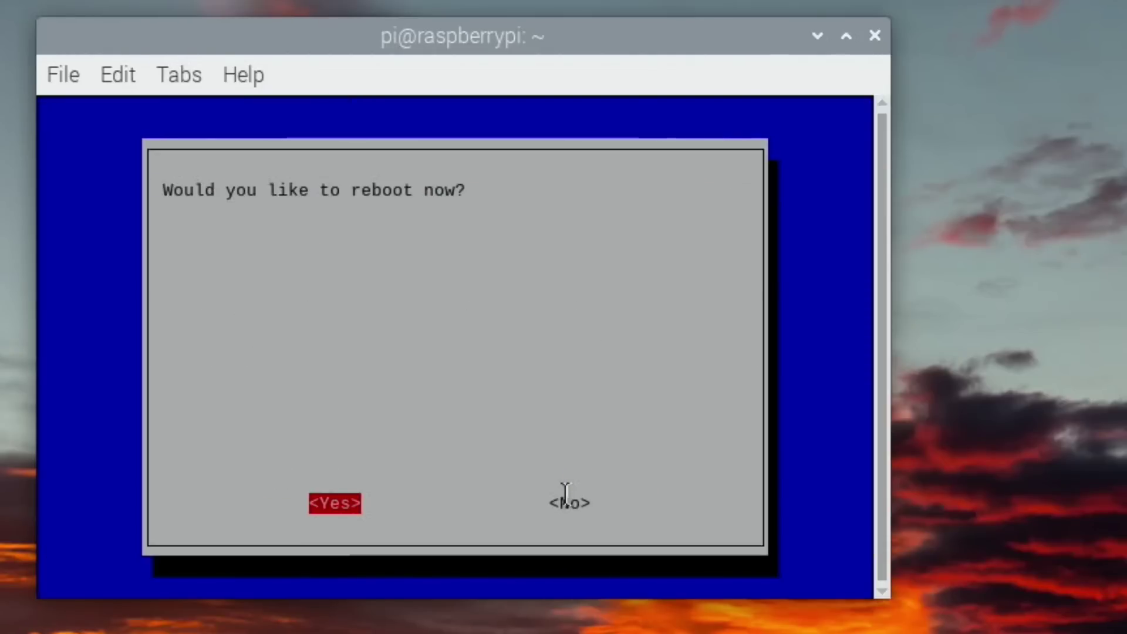
key("Return")
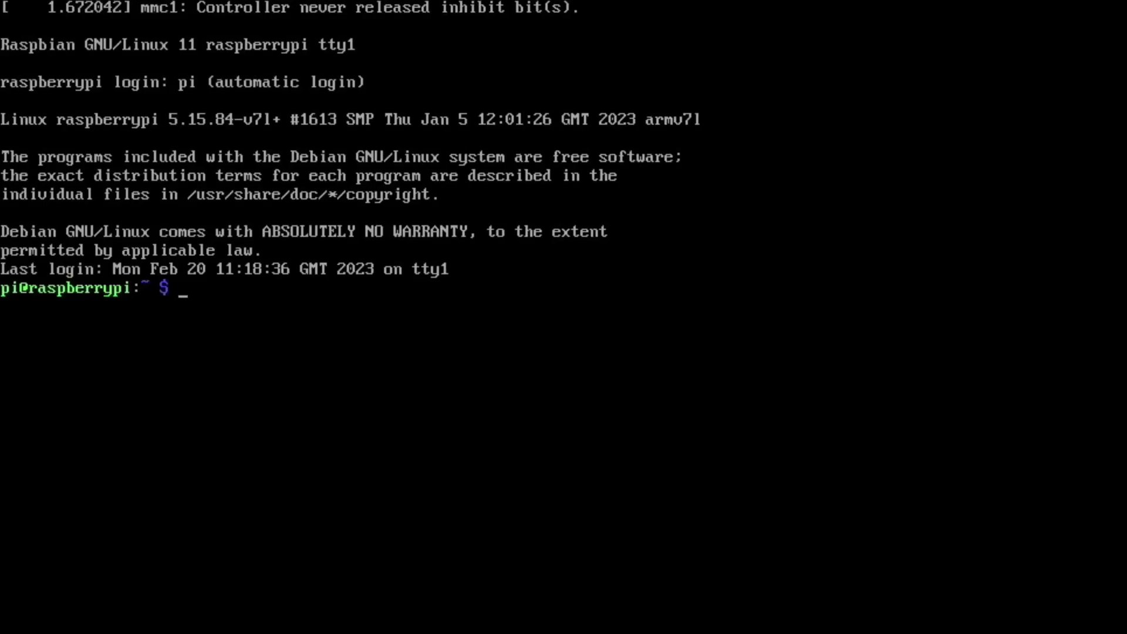
Run the OpenMediaVault install script and confirm purging the desktop packages with y.
type("sudo wget -O - https://github.com/OpenMediaVault-Plugin-Developers/installScript/raw/master/install |")
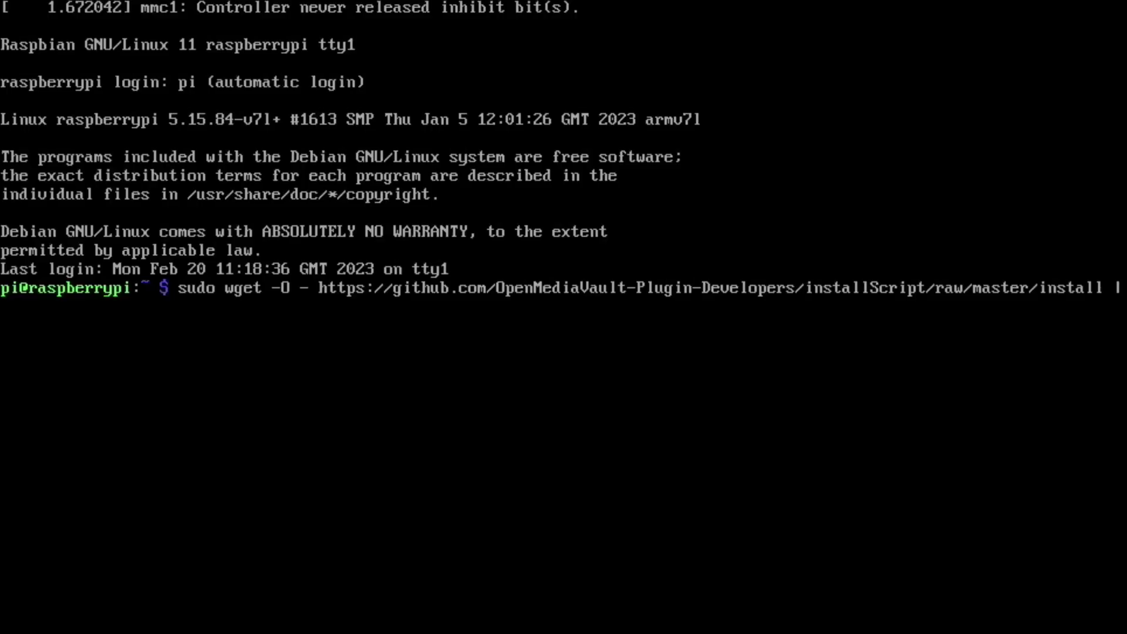
type(" sudo bash")
key("Return")
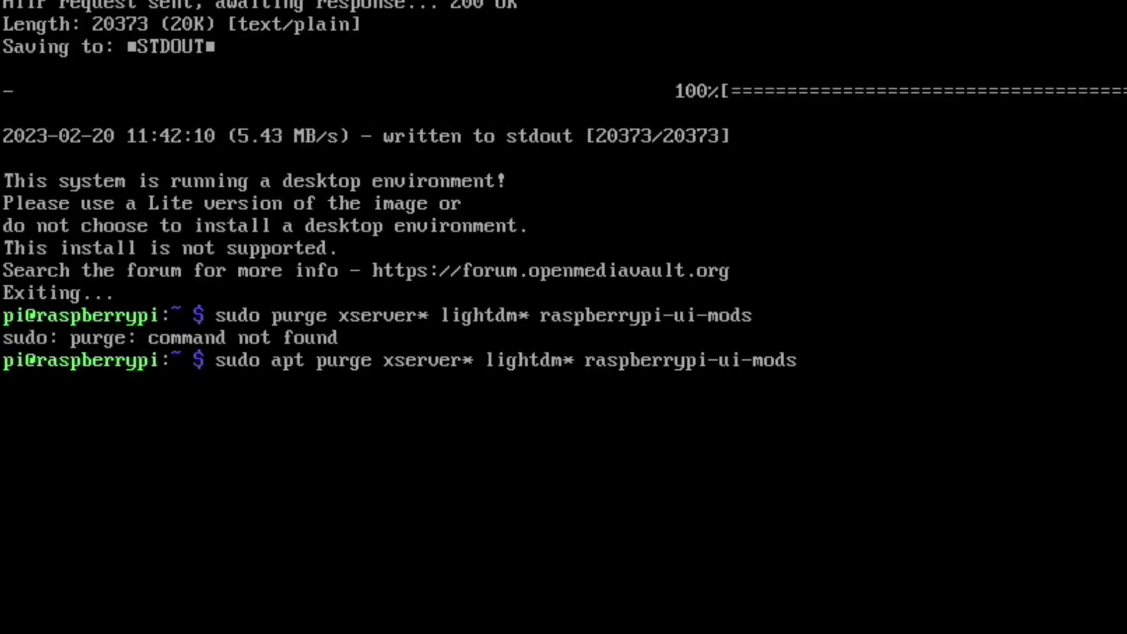
key("Return")
type("y")
key("Return")
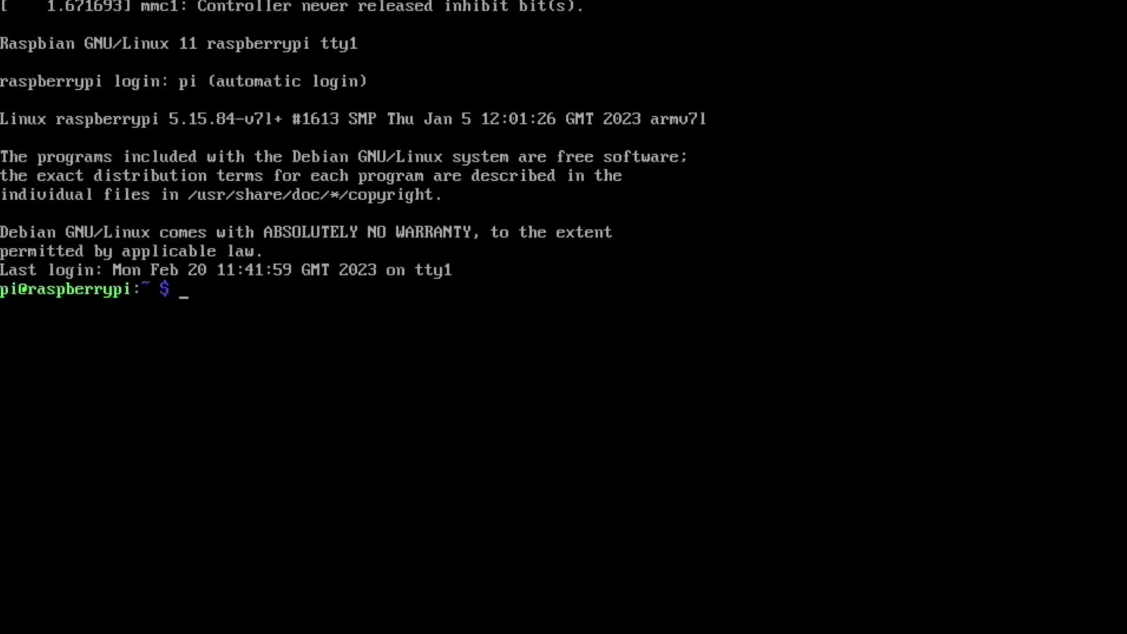
Discard a second purge command and rerun the openmediavault installScript wget command.
type("sudo apt purge xserver* lightdm* raspberrypi-ui-mods")
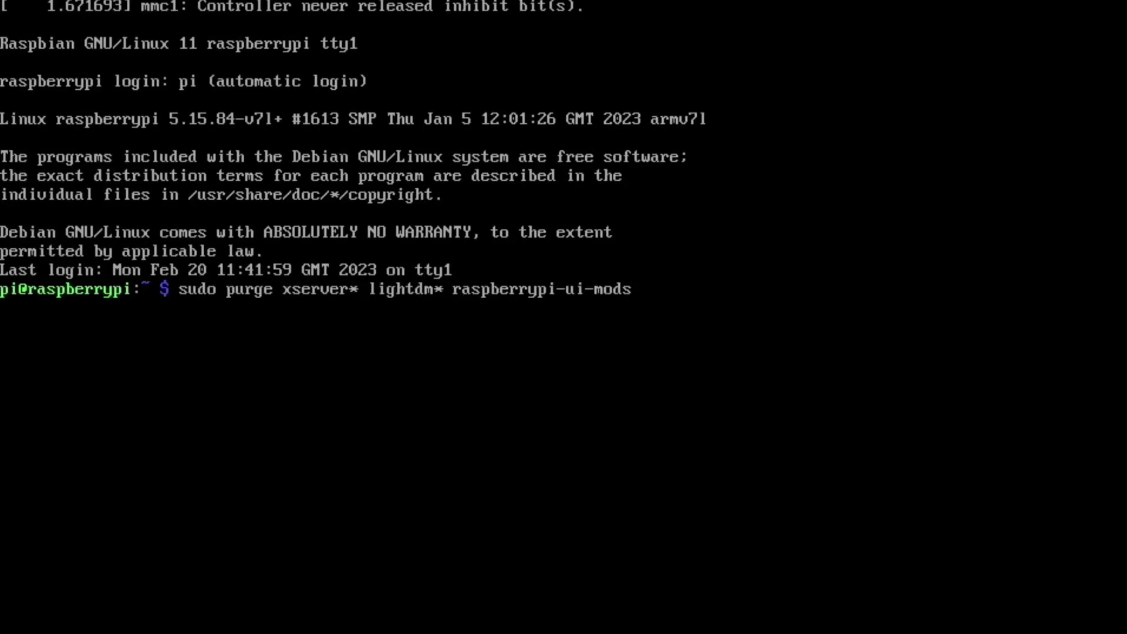
key("ctrl+u")
type("sudo wget -O - https://github.com/OpenMediaVault-Plugin-Developers/installScript/raw/master/install")
key("Return")
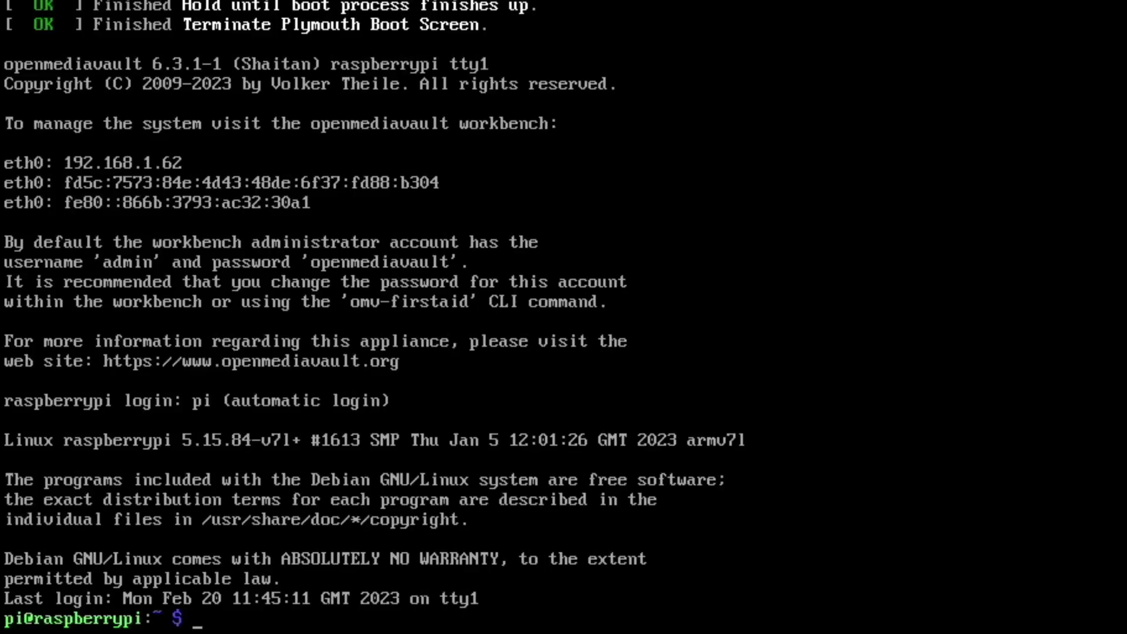
Halt the openmediavault Pi immediately with 'sudo shutdown -h now'.
type("sudo shutdown -")
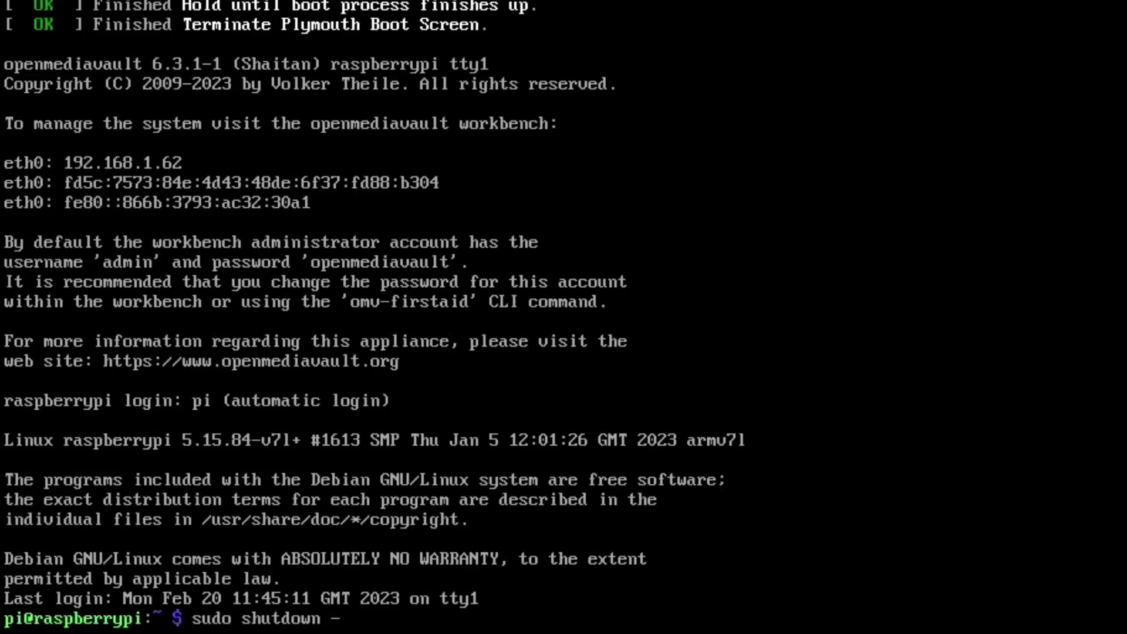
type("h now")
key("Return")
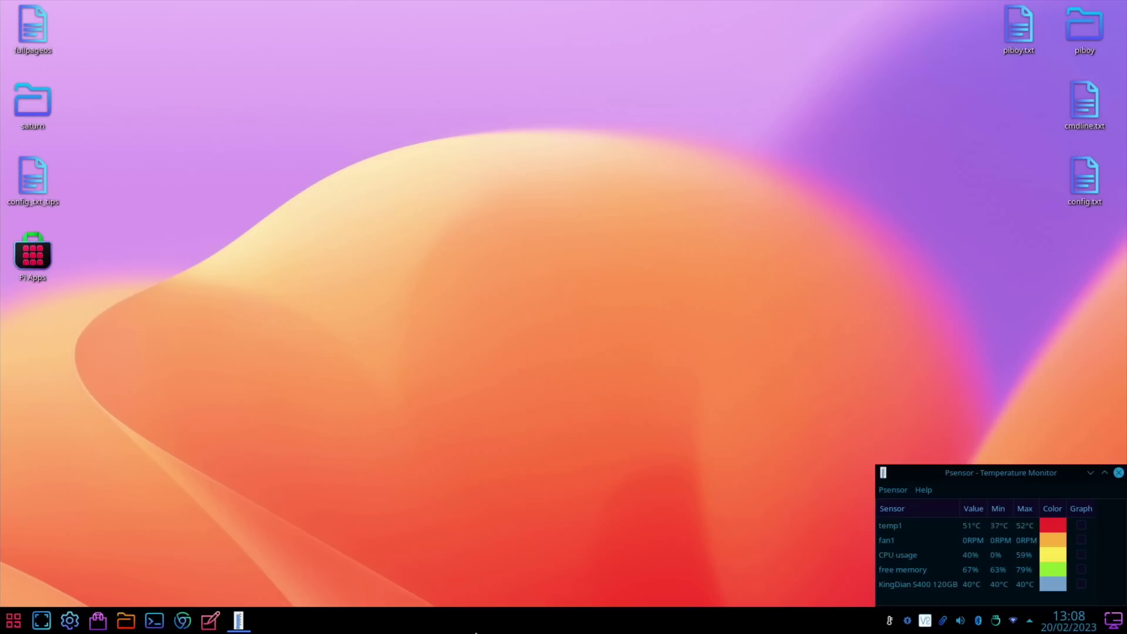
Log in to the Workbench at 192.168.1.62 in Chromium with the saved admin credentials.
left_click(183, 621)
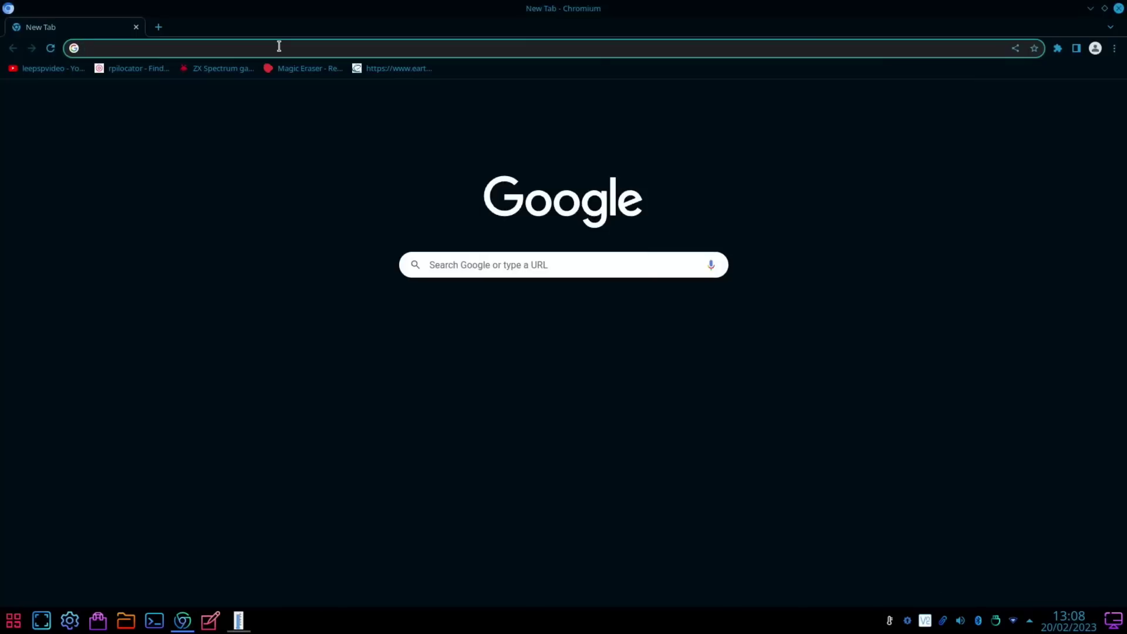
type("192.1")
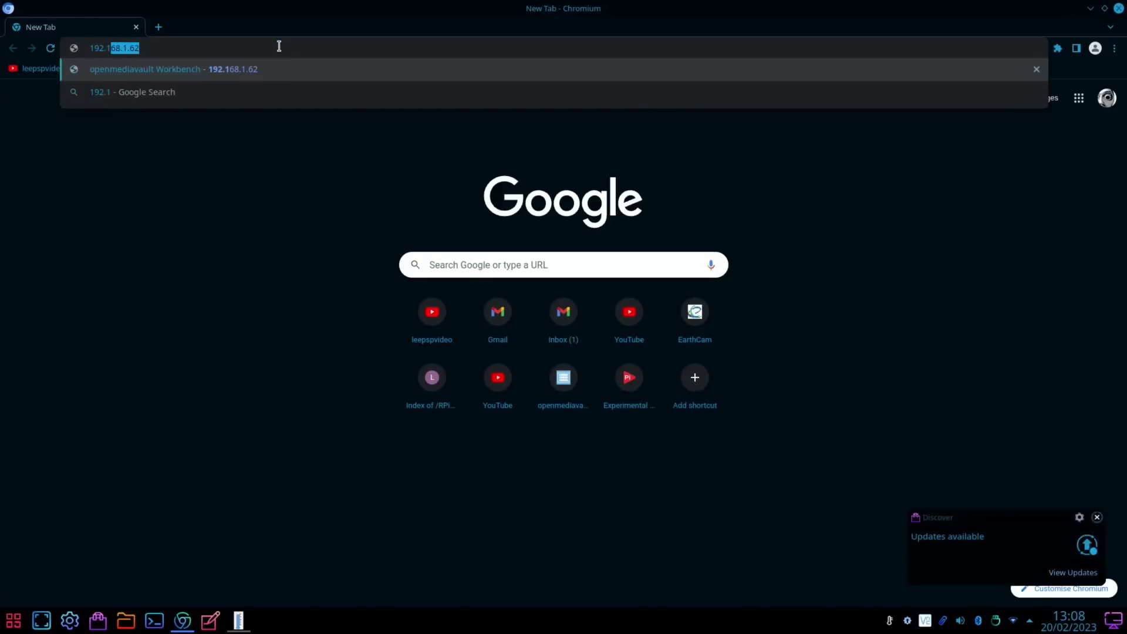
type("68.1.6")
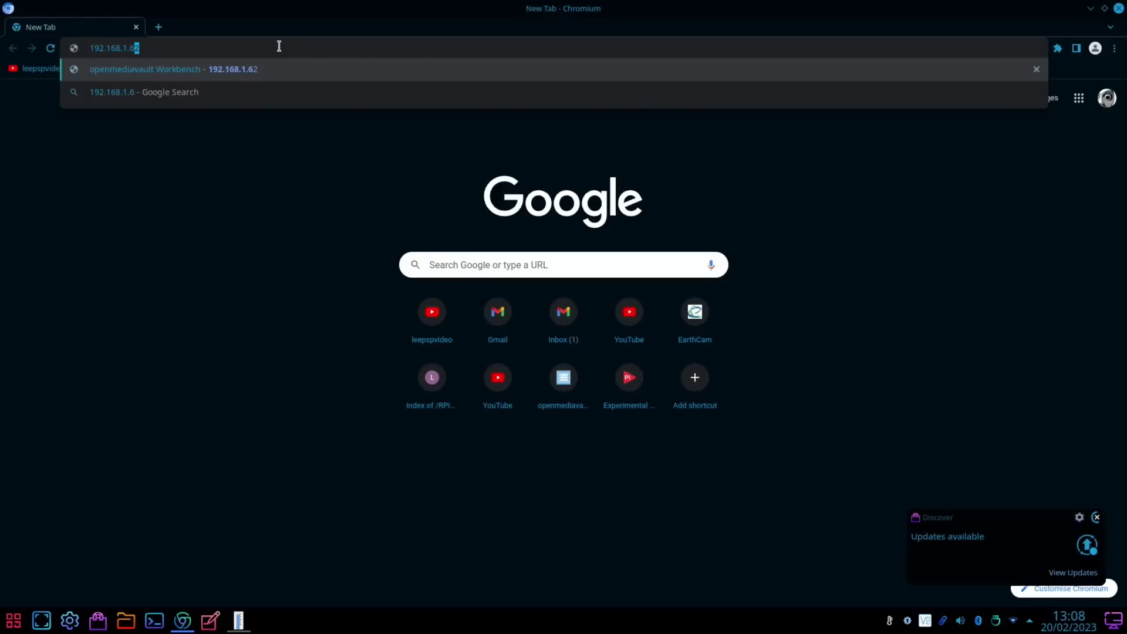
type("2")
key("Return")
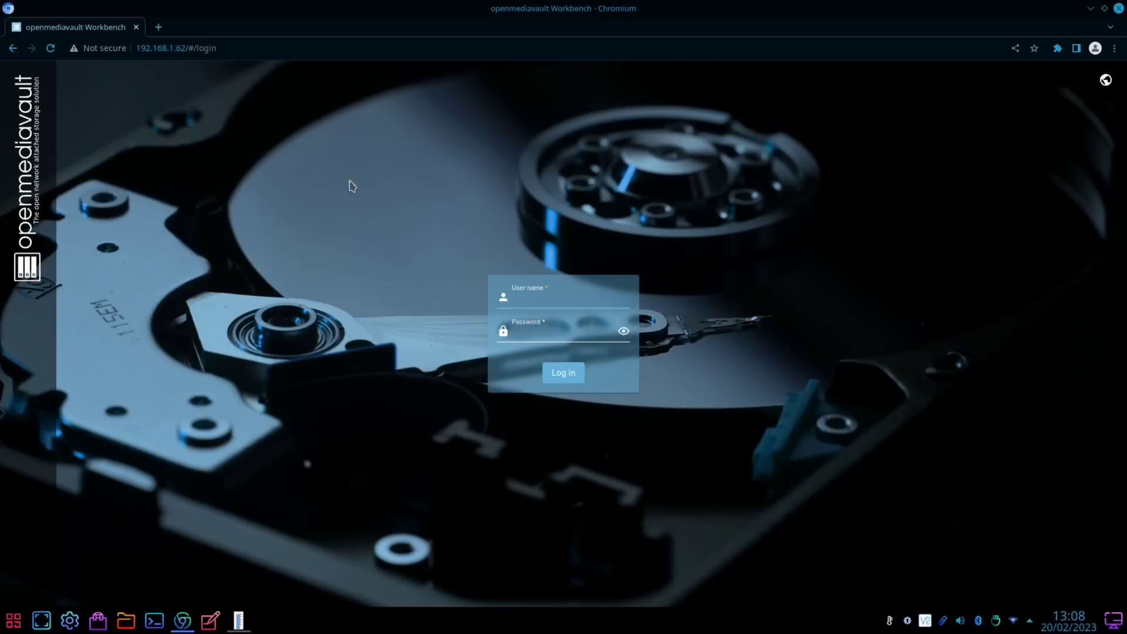
left_click(539, 297)
left_click(540, 331)
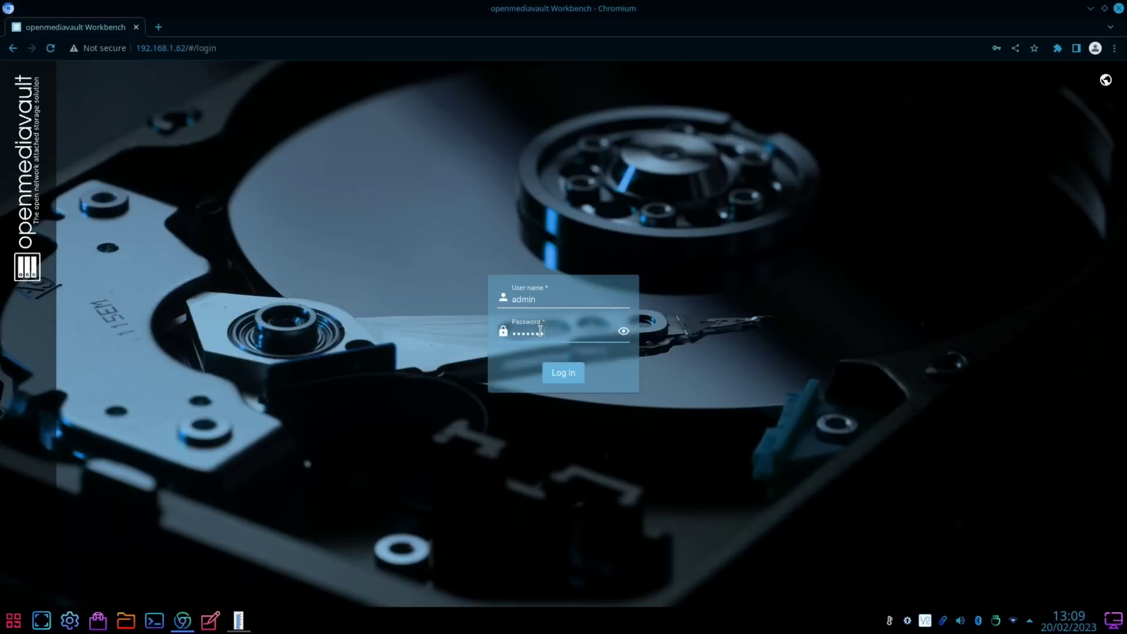
key("Return")
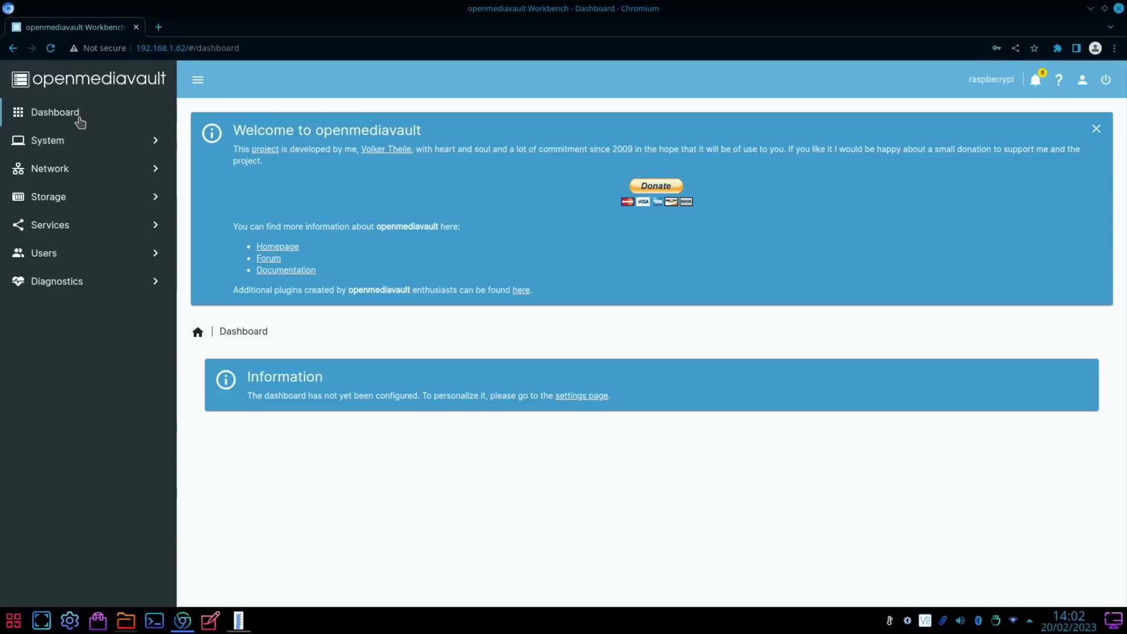
Review the Storage pages: Disks, File Systems (ext4 /dev/sda5) and Shared Folders (storage, test).
left_click(61, 198)
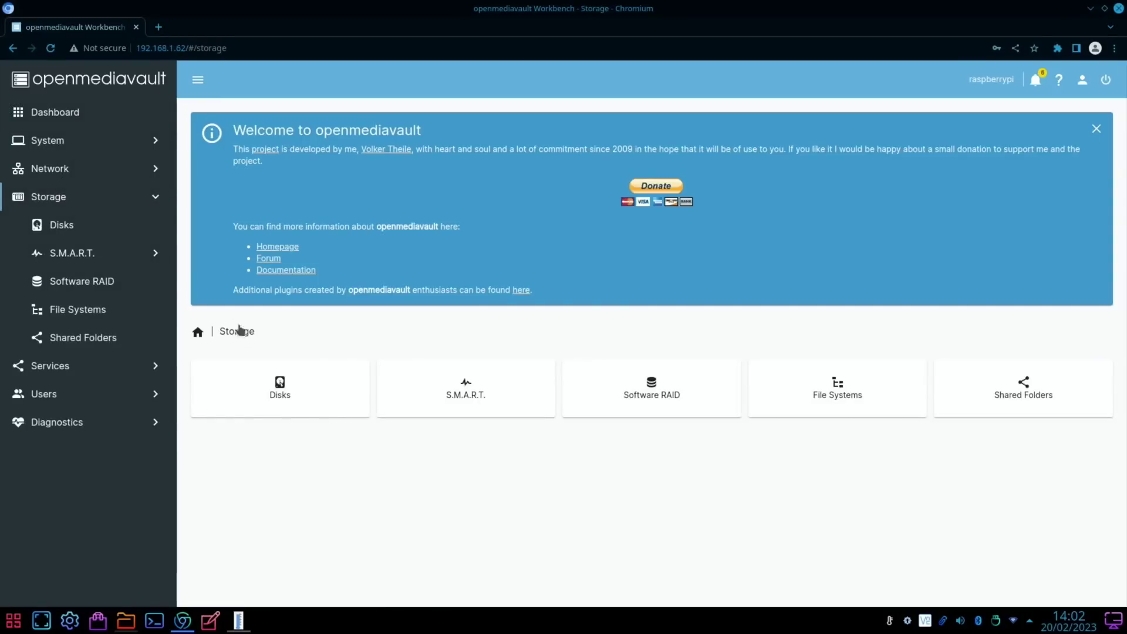
left_click(270, 379)
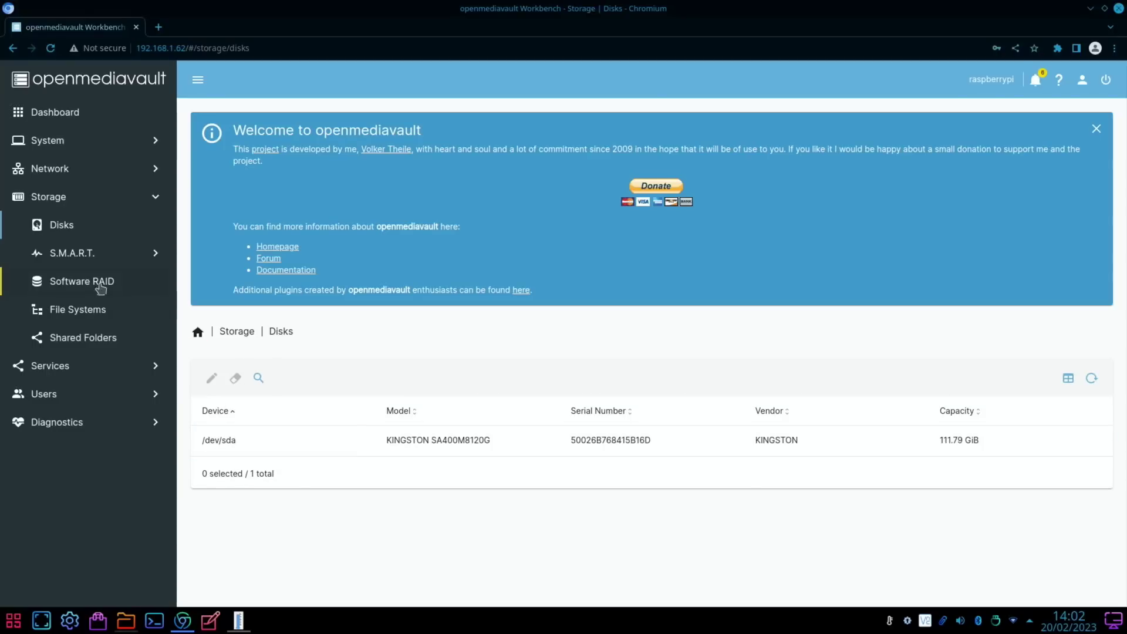
left_click(88, 312)
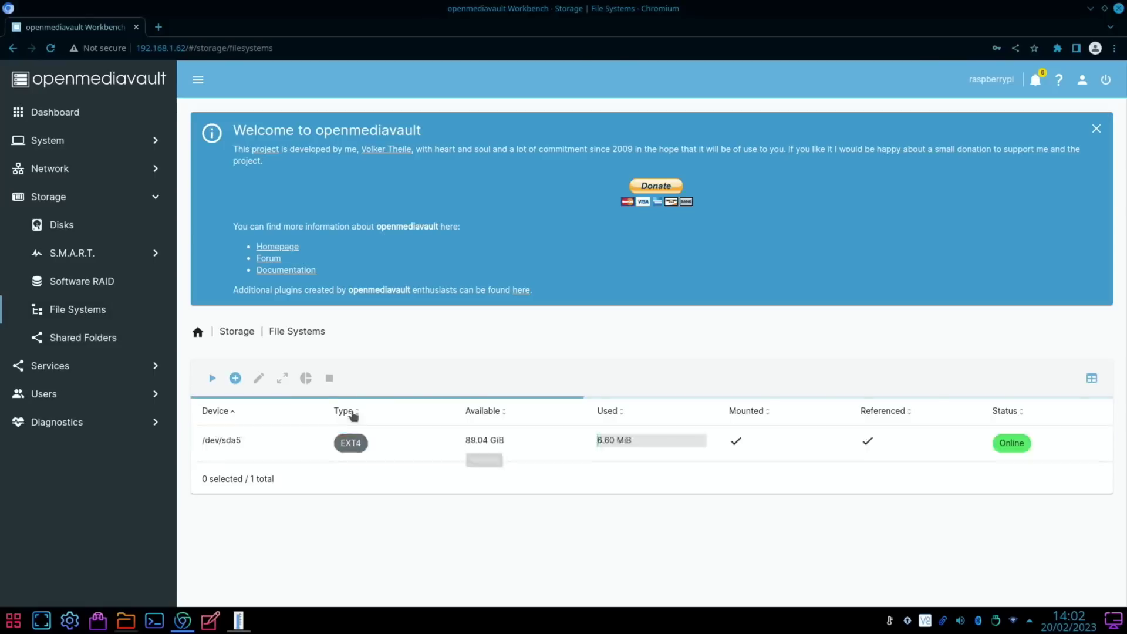
left_click(106, 344)
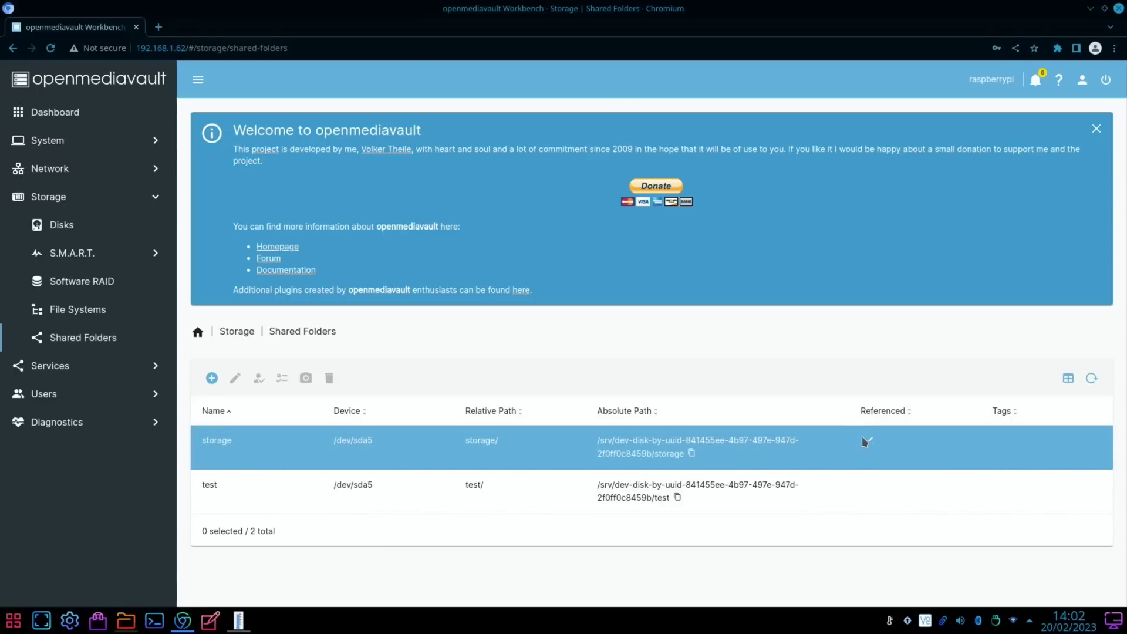
In the file manager, browse Network to raspberrypi-2's SMB/CIFS server and open its storage share.
key("super+d")
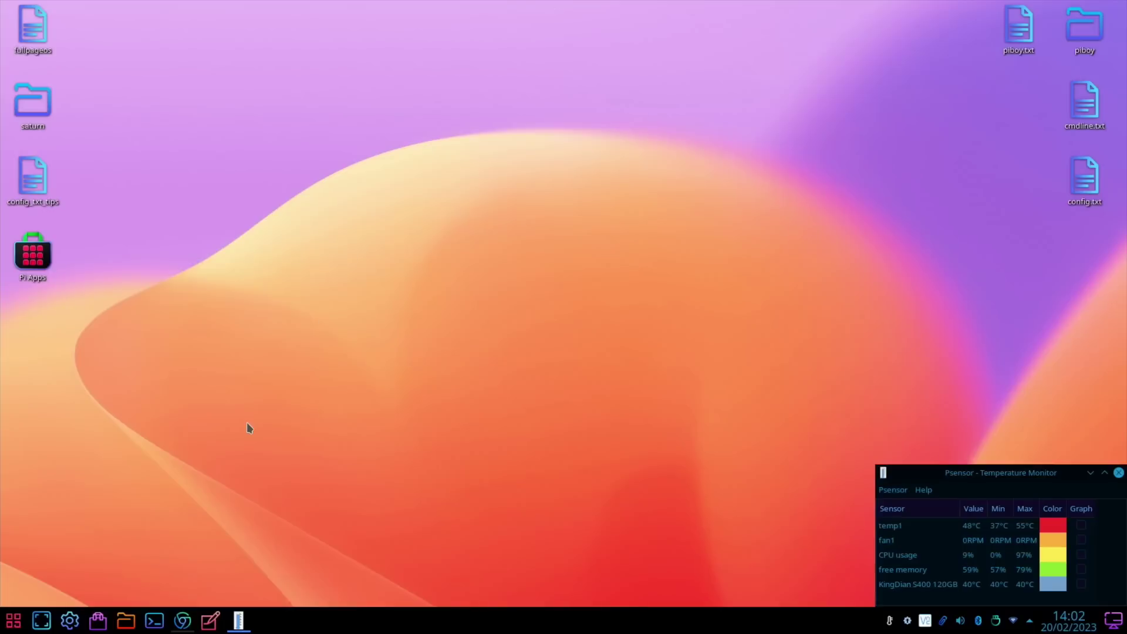
left_click(130, 626)
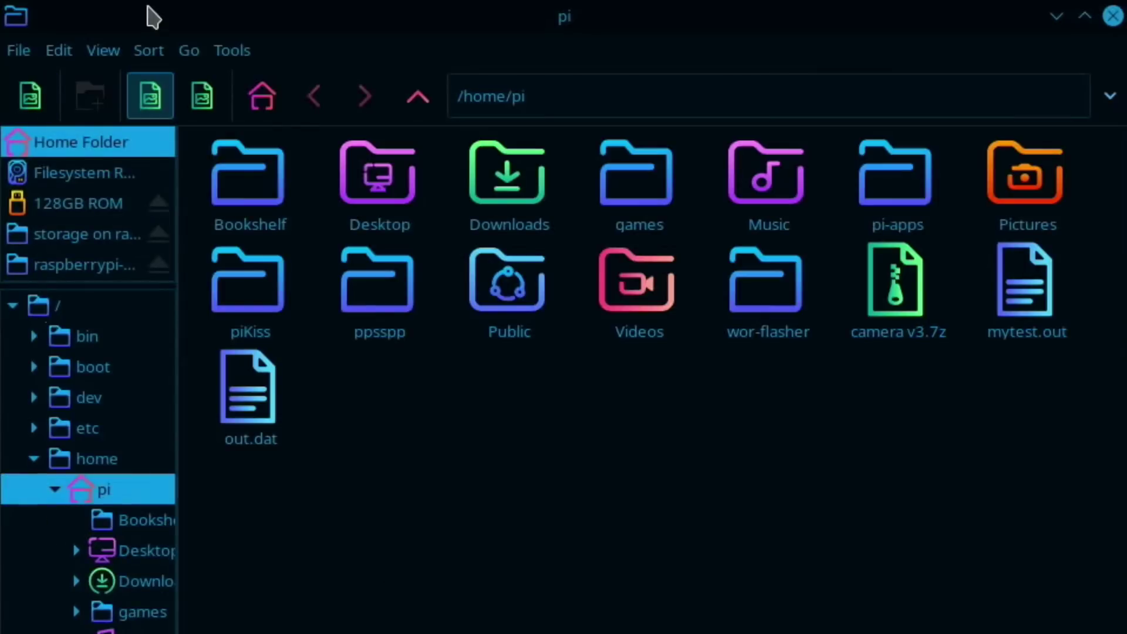
left_click(187, 54)
left_click(220, 238)
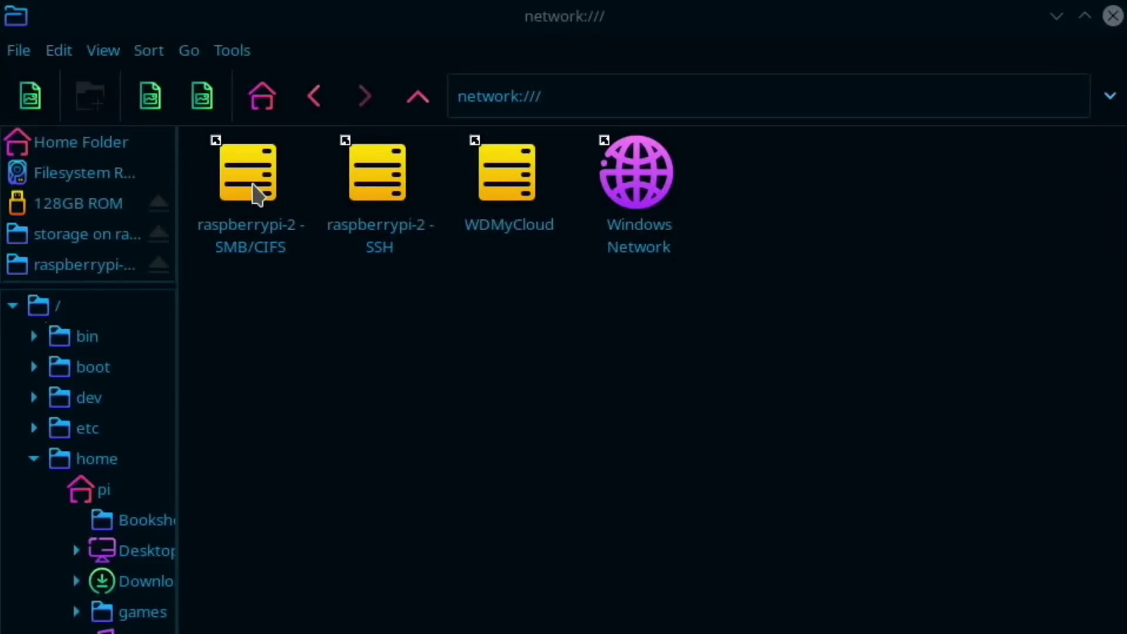
double_click(257, 194)
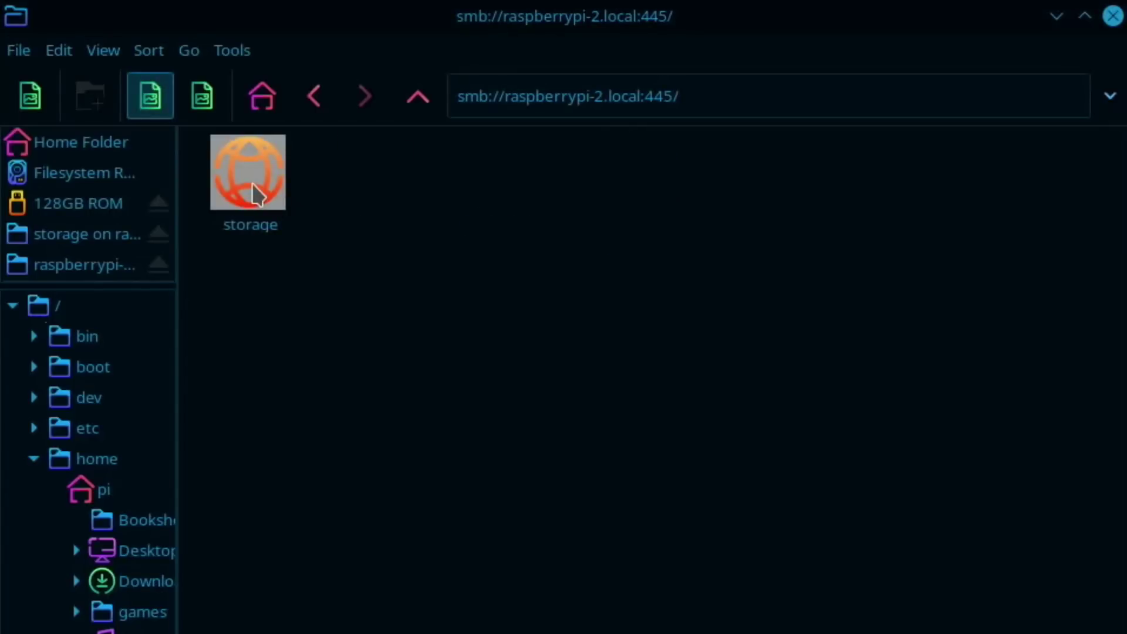
double_click(256, 194)
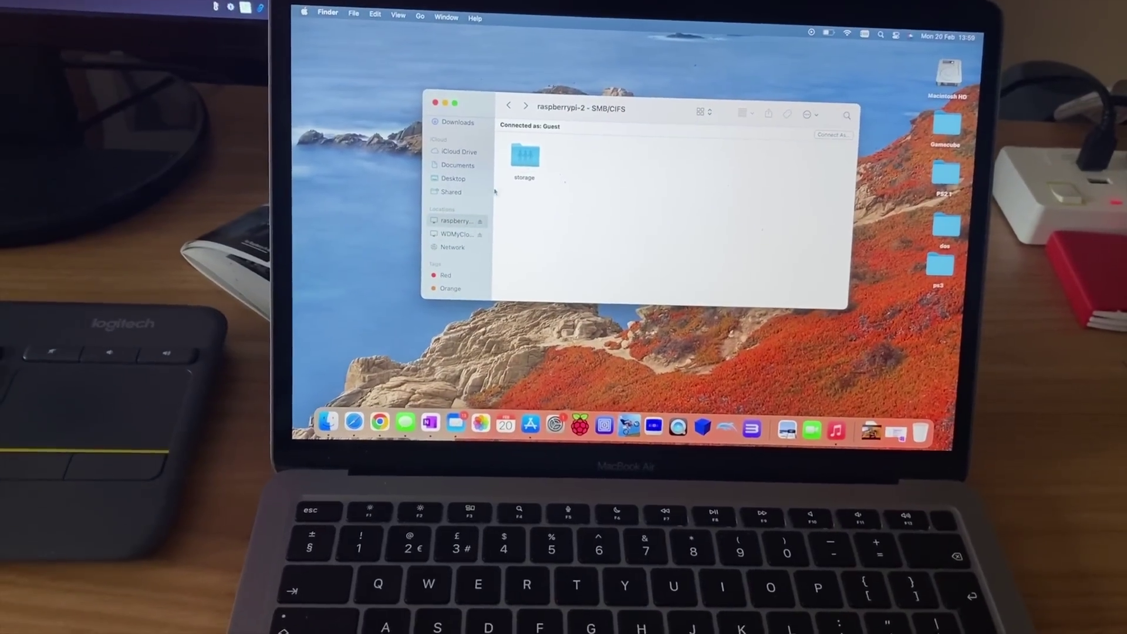
On the Mac, open the storage folder and Quick Look-play the Beatles Unite mp3.
double_click(524, 154)
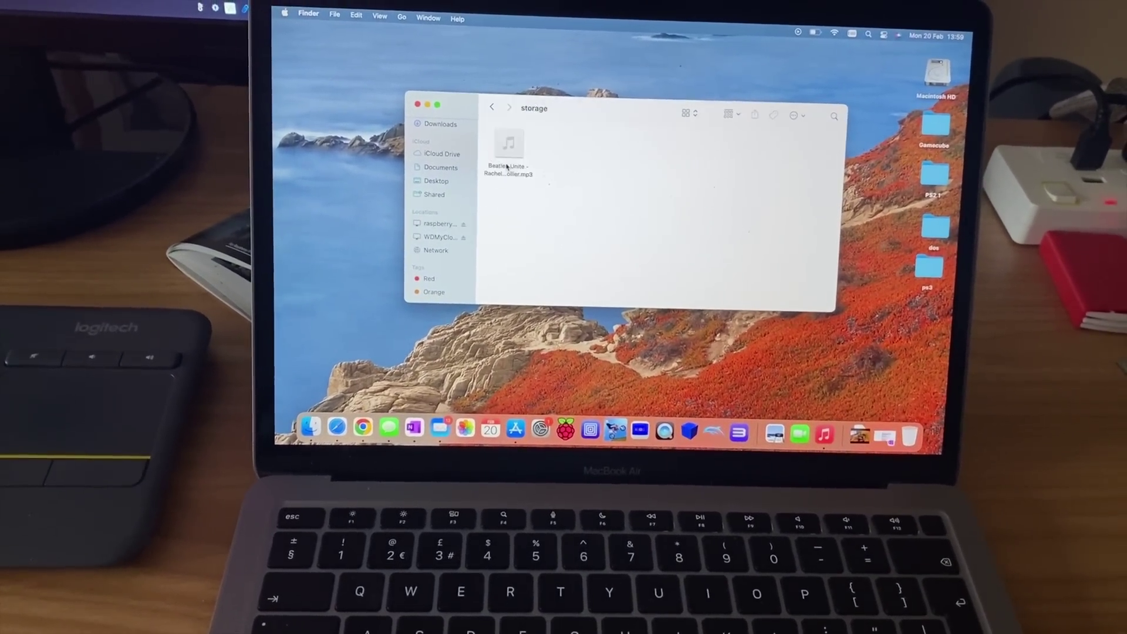
left_click(508, 148)
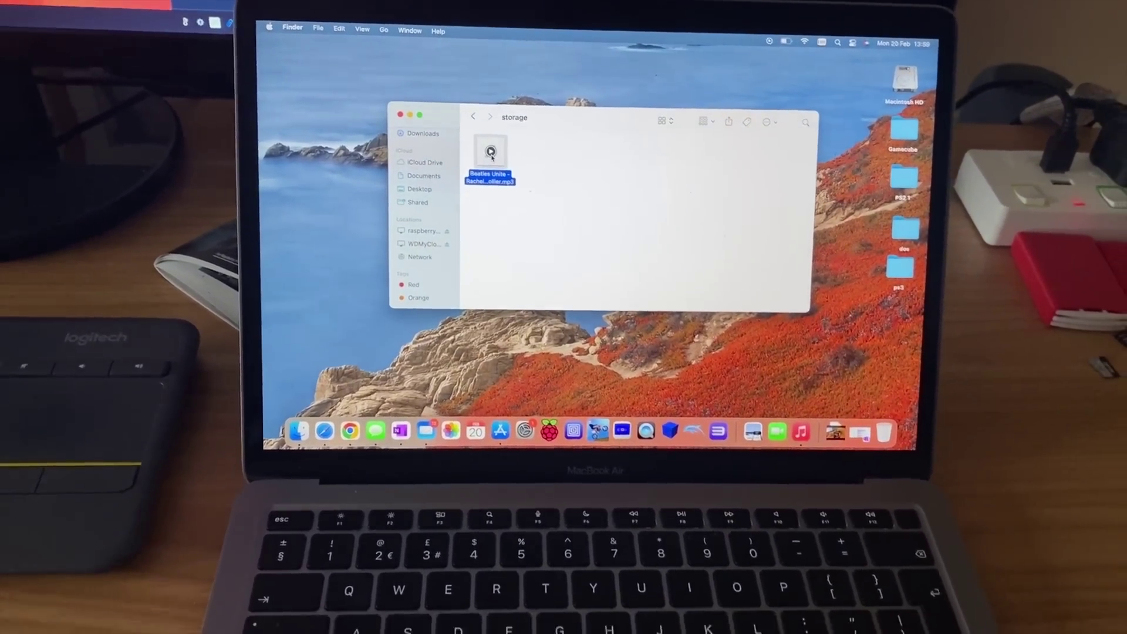
key("space")
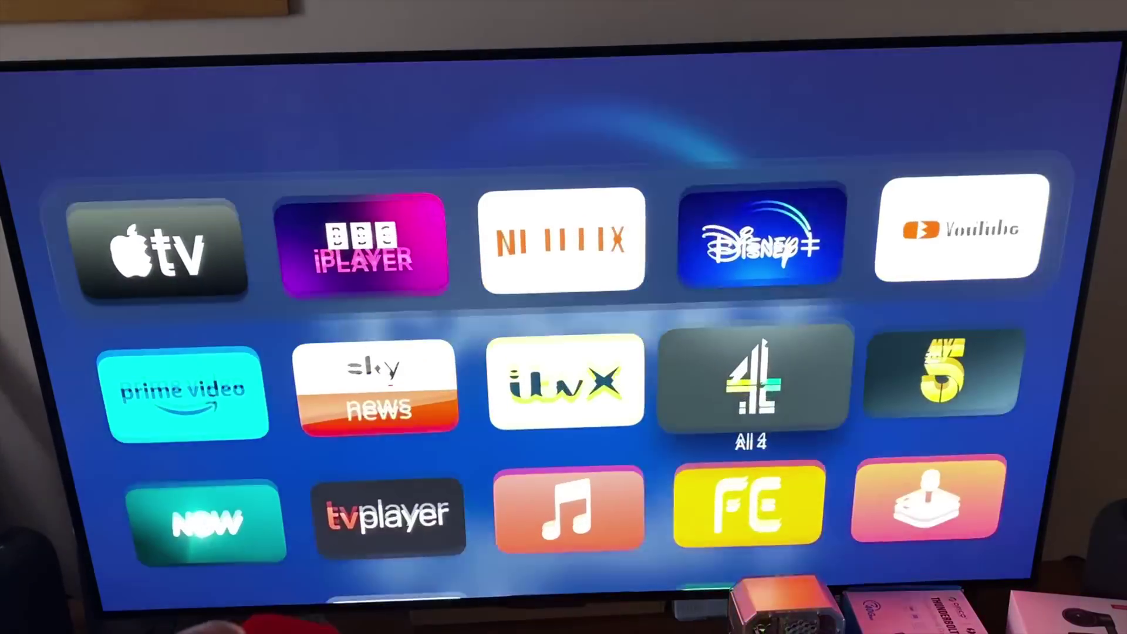
On the Apple TV, launch FE File Explorer, open raspberrypi-2's storage share and play Beatles Unite.
key("Down")
key("Return")
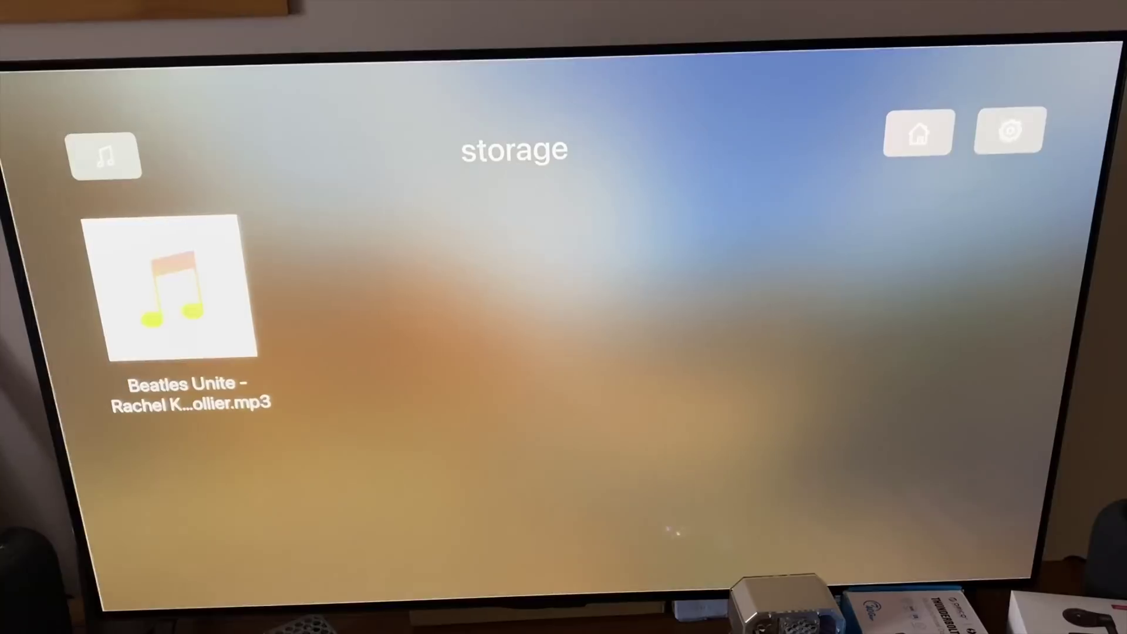
key("Escape")
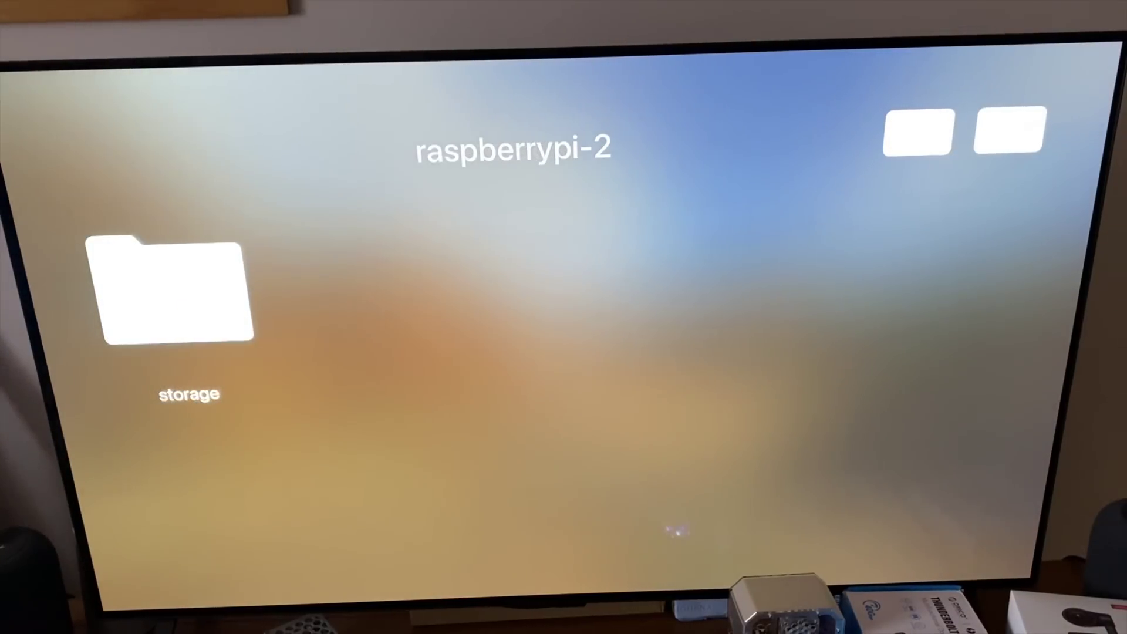
key("Escape")
key("Down")
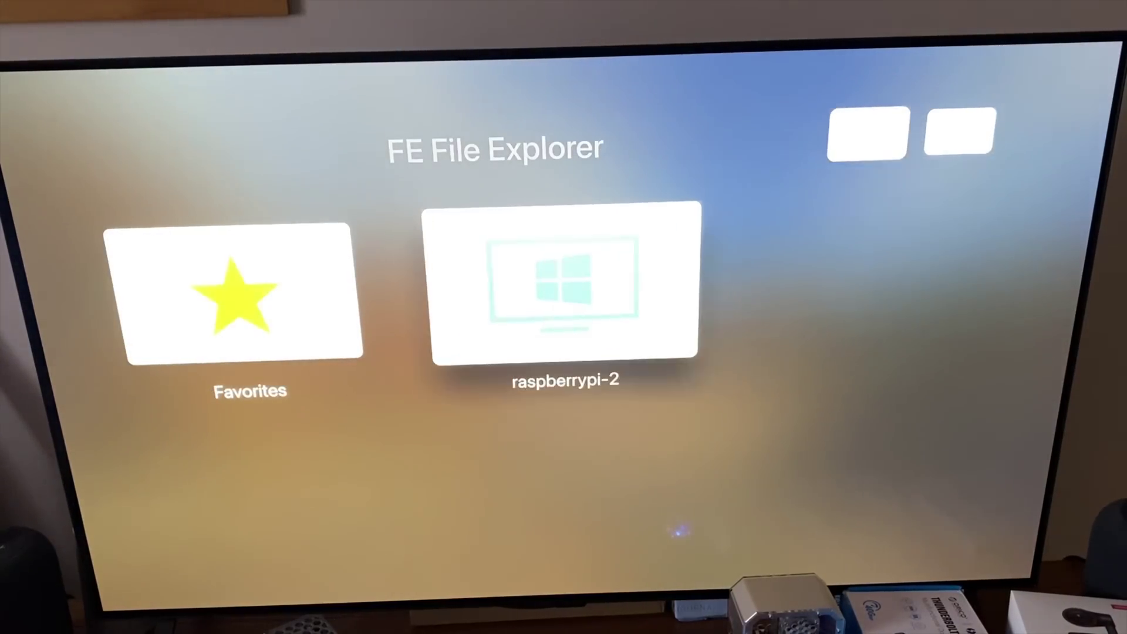
key("Return")
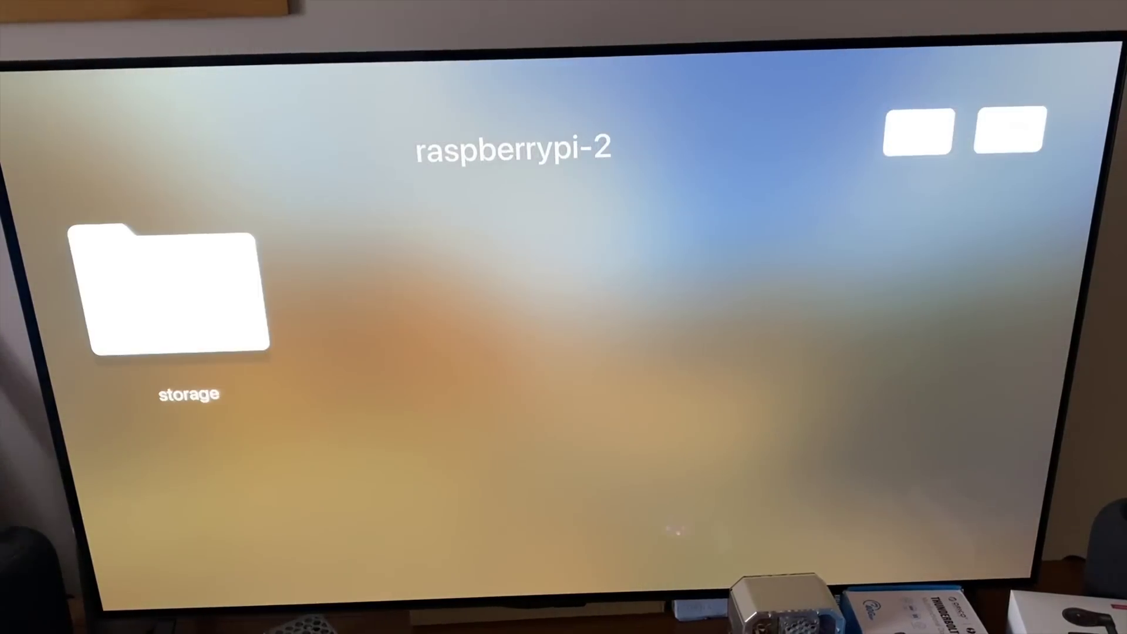
key("Return")
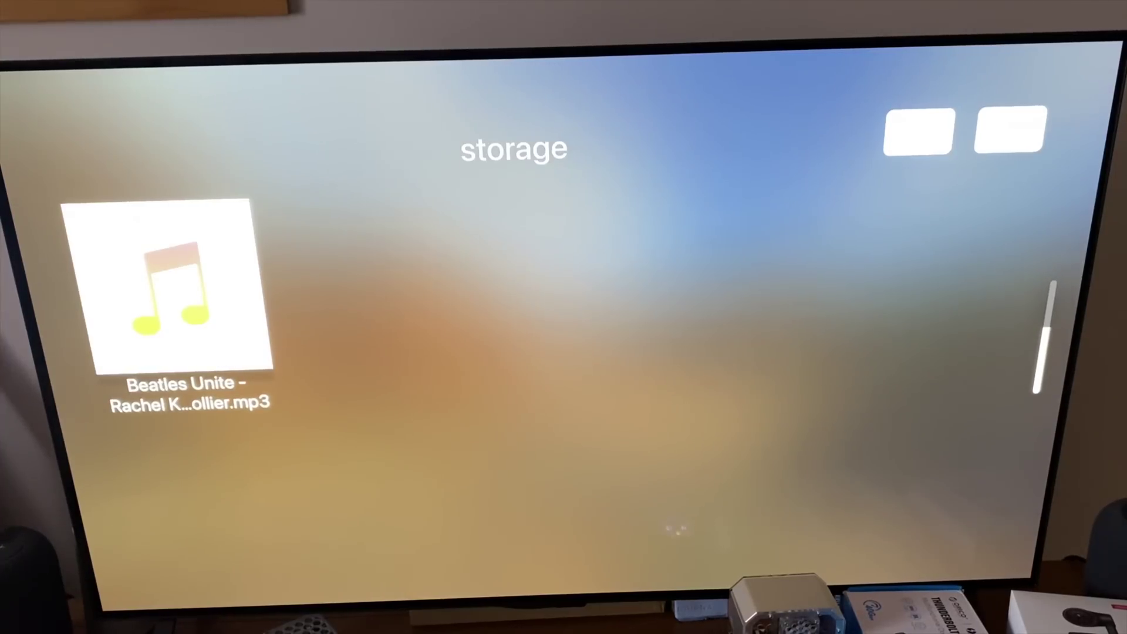
key("Return")
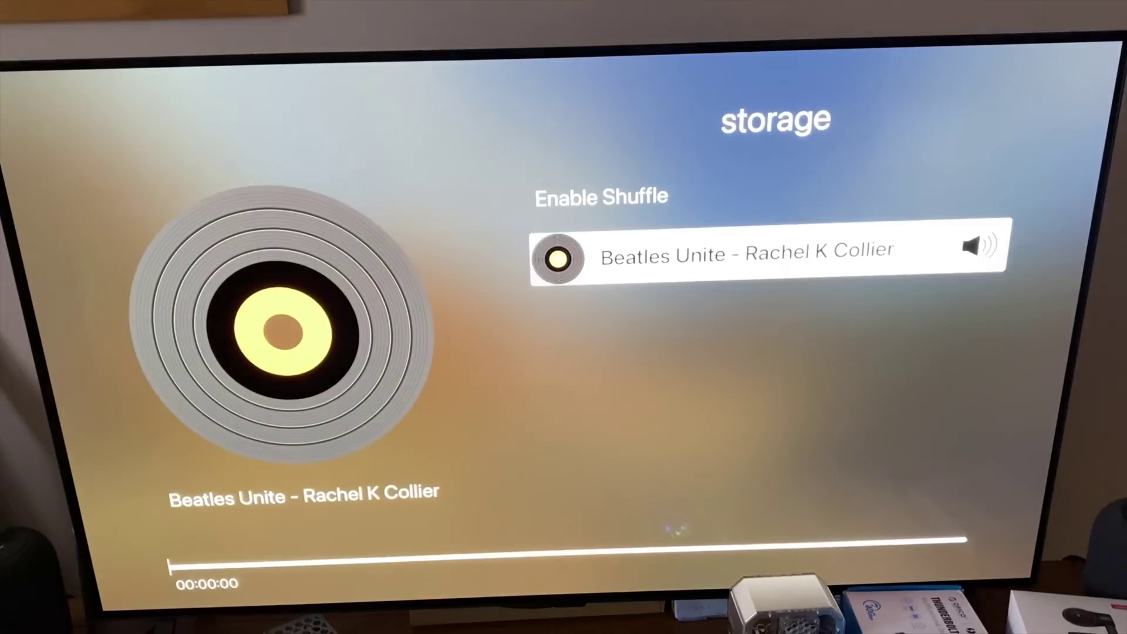